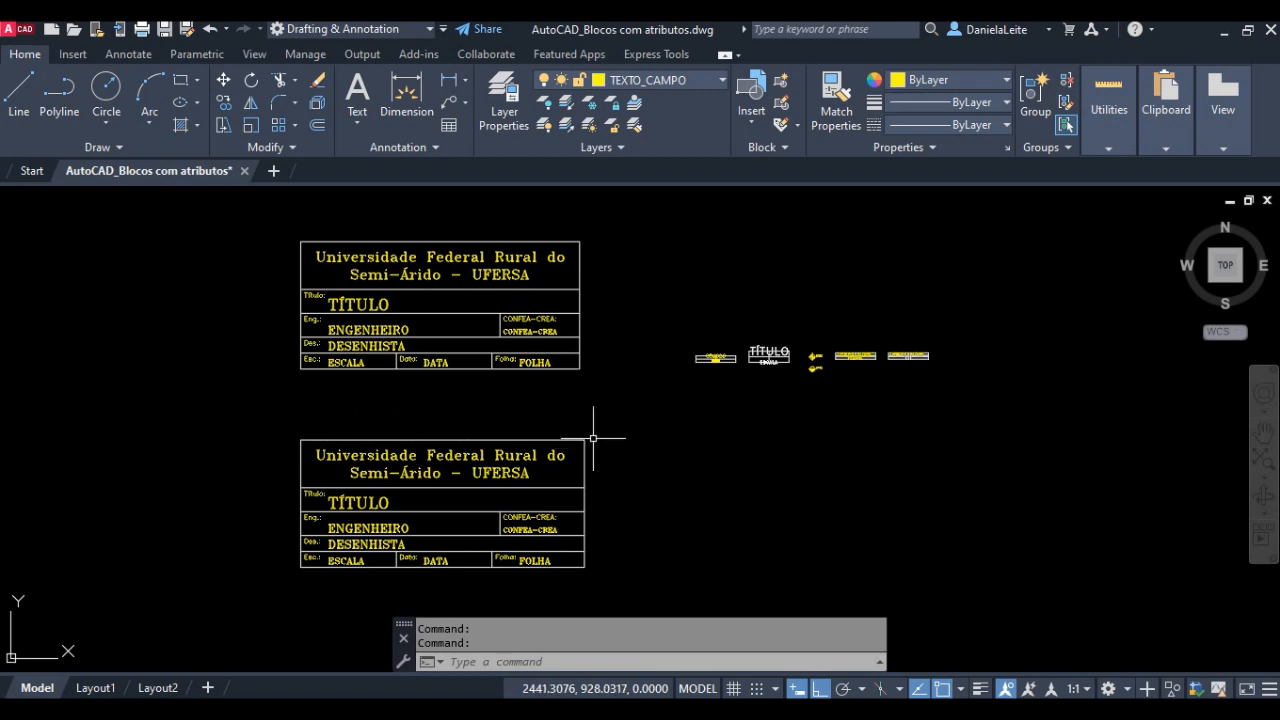
# Step: Examine the two title block tables and the row of room, drawing title, level and opening symbols beside them
pyautogui.scroll(2, 851, 360)
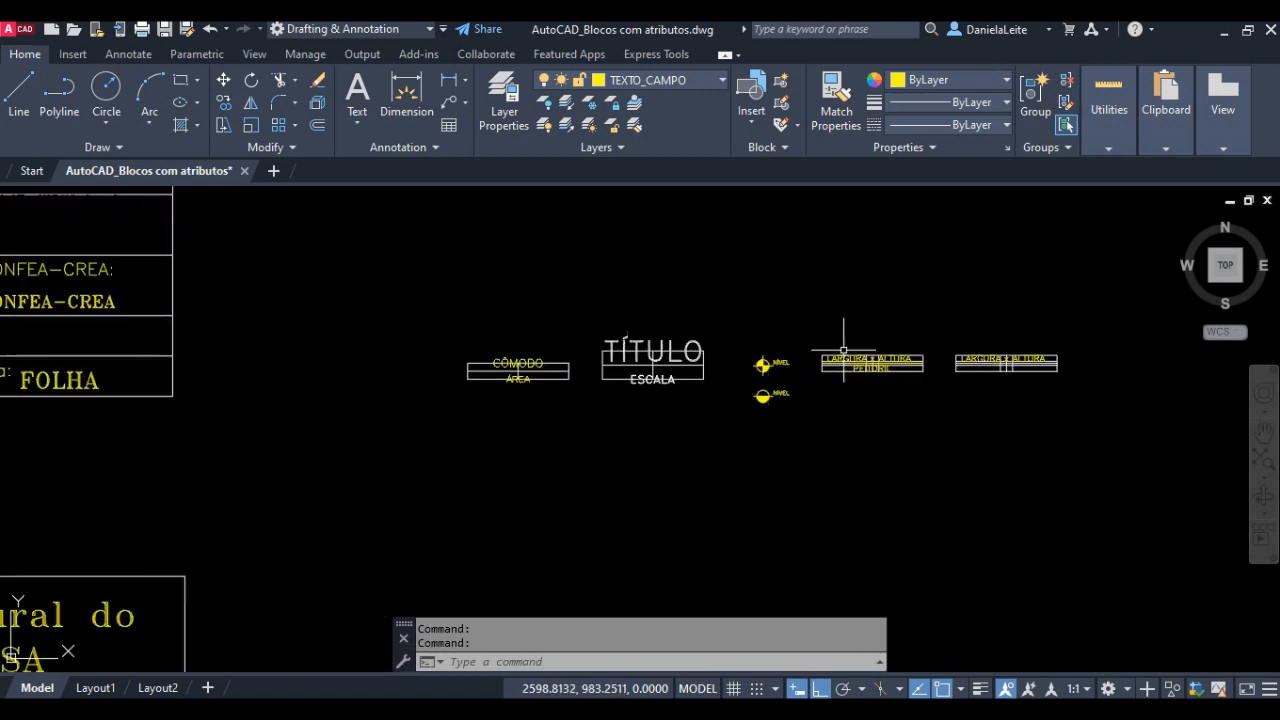
pyautogui.scroll(4, 594, 337)
pyautogui.moveTo(594, 337); pyautogui.dragTo(404, 358, button='middle')
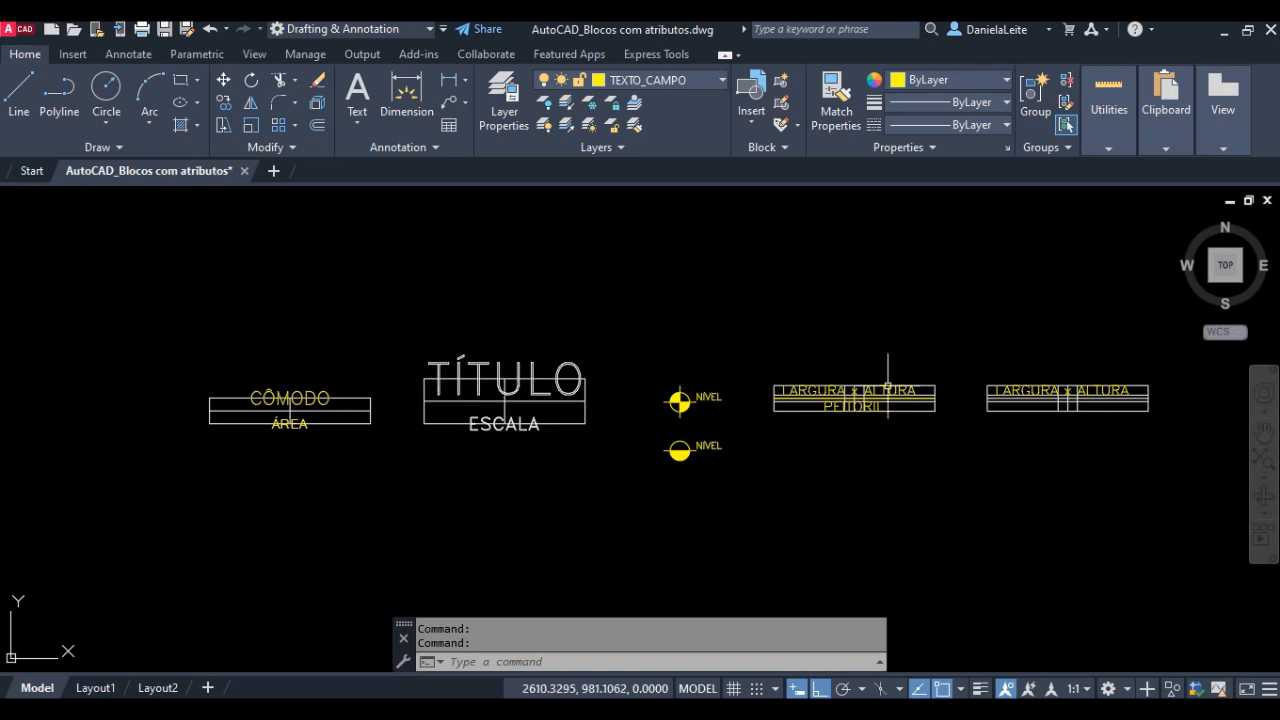
pyautogui.moveTo(1035, 402); pyautogui.dragTo(797, 403, button='middle')
pyautogui.scroll(4, 719, 391)
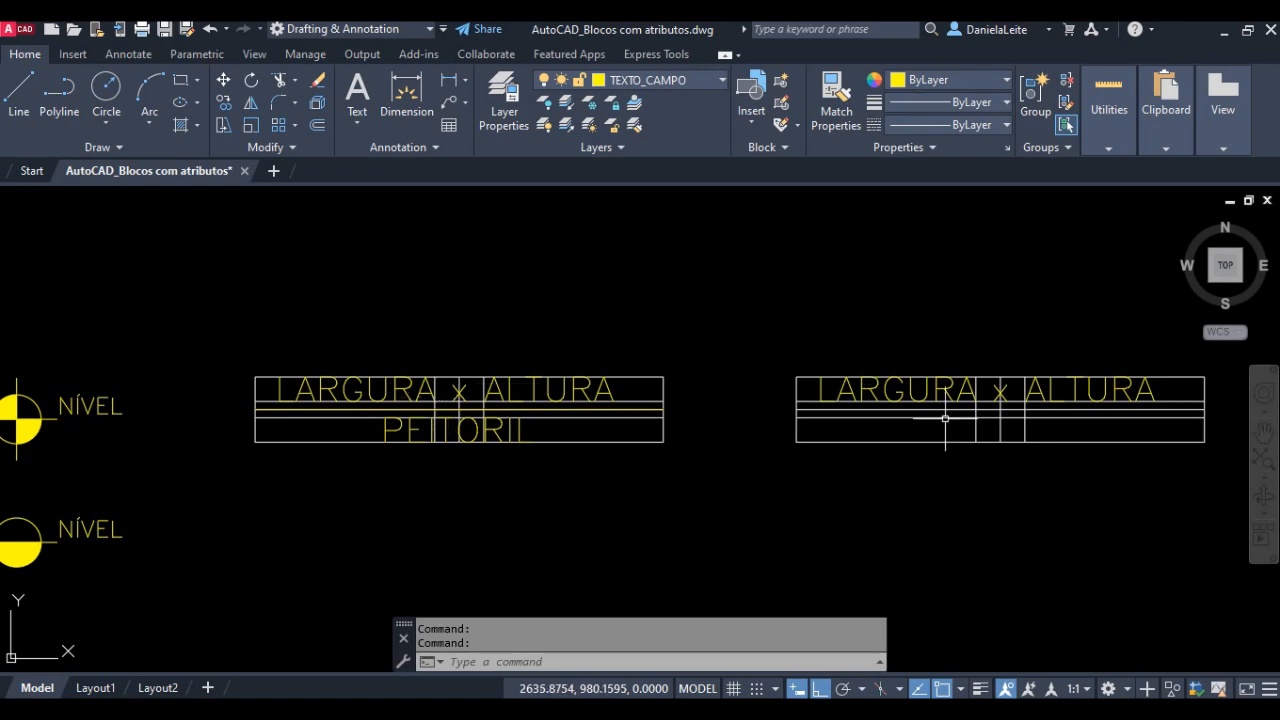
pyautogui.scroll(-10, 975, 403)
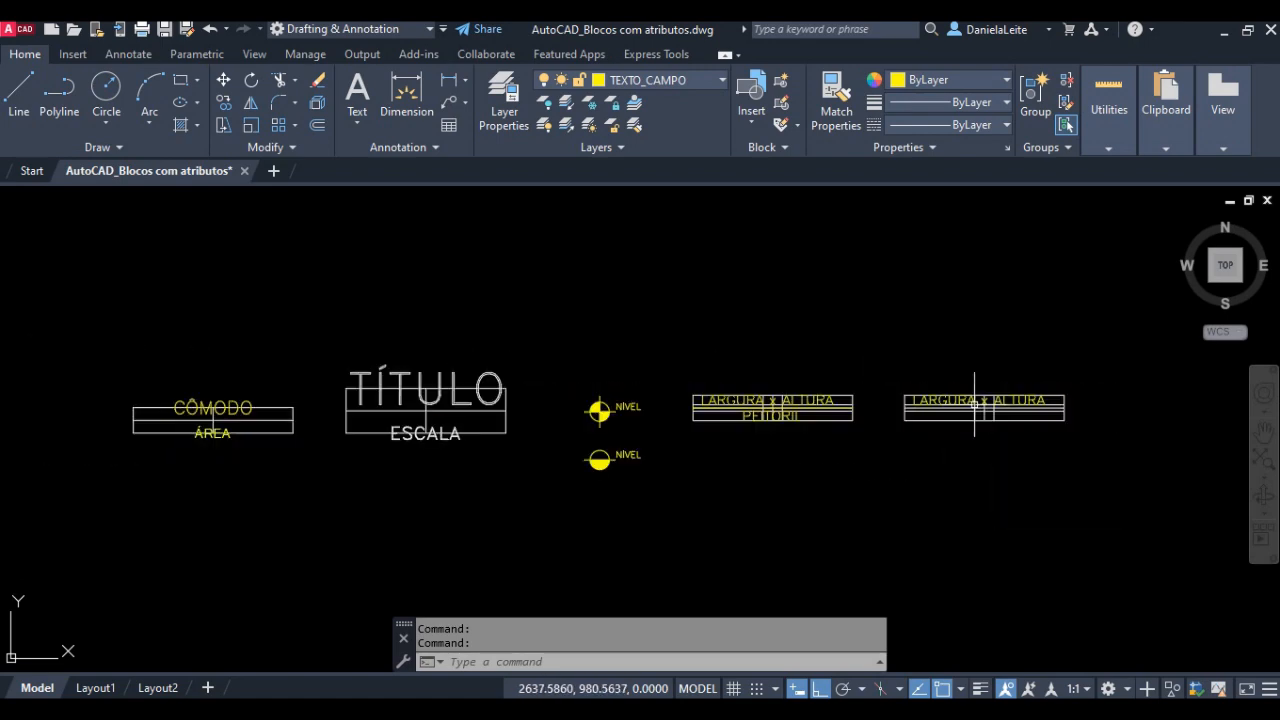
pyautogui.moveTo(508, 414); pyautogui.dragTo(526, 394, button='middle')
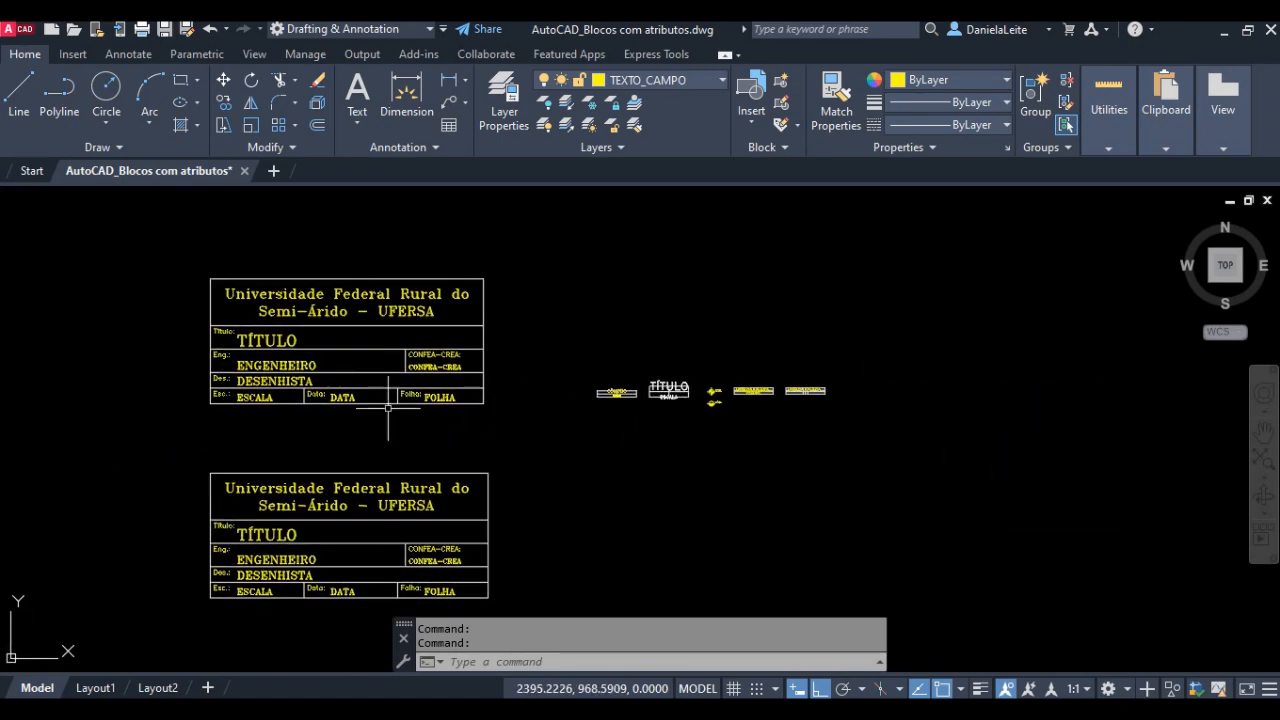
pyautogui.moveTo(350, 402); pyautogui.dragTo(364, 386, button='middle')
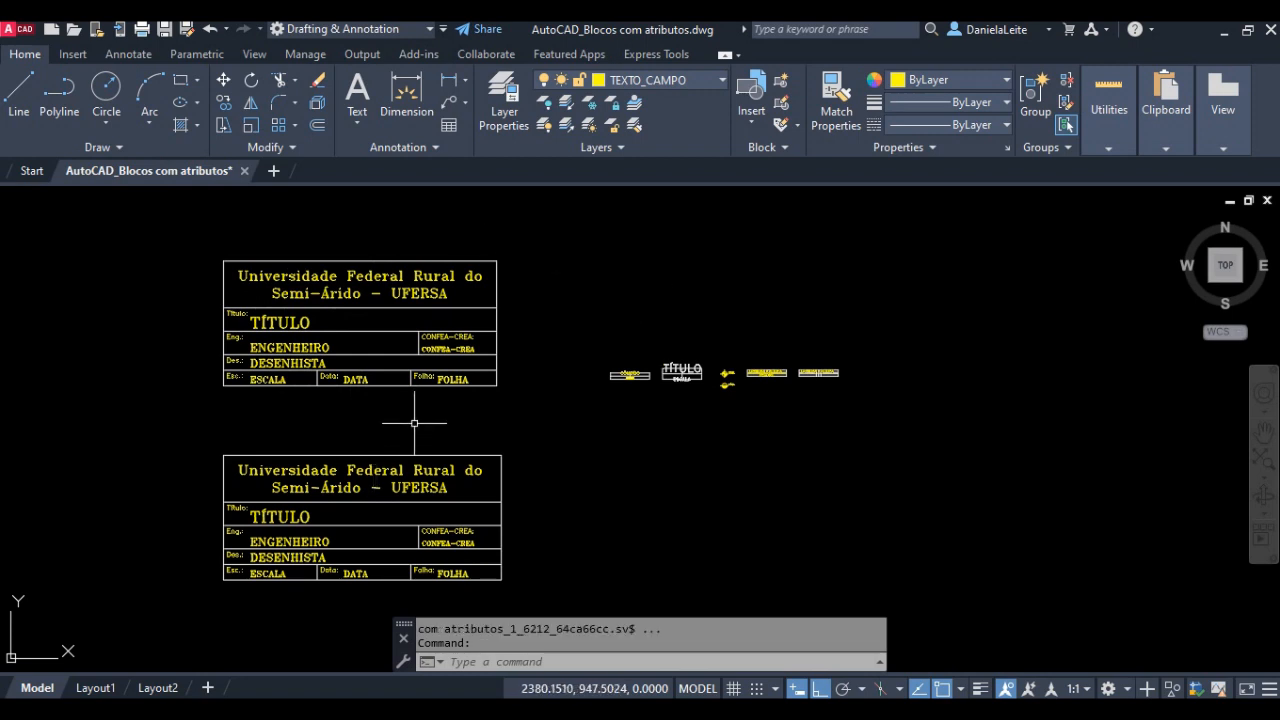
# Step: Select the TÍTULO, ENGENHEIRO and ESCALA attributes in the upper title block to inspect them, clearing the selection at the end
pyautogui.scroll(4, 260, 316)
pyautogui.click(262, 322)
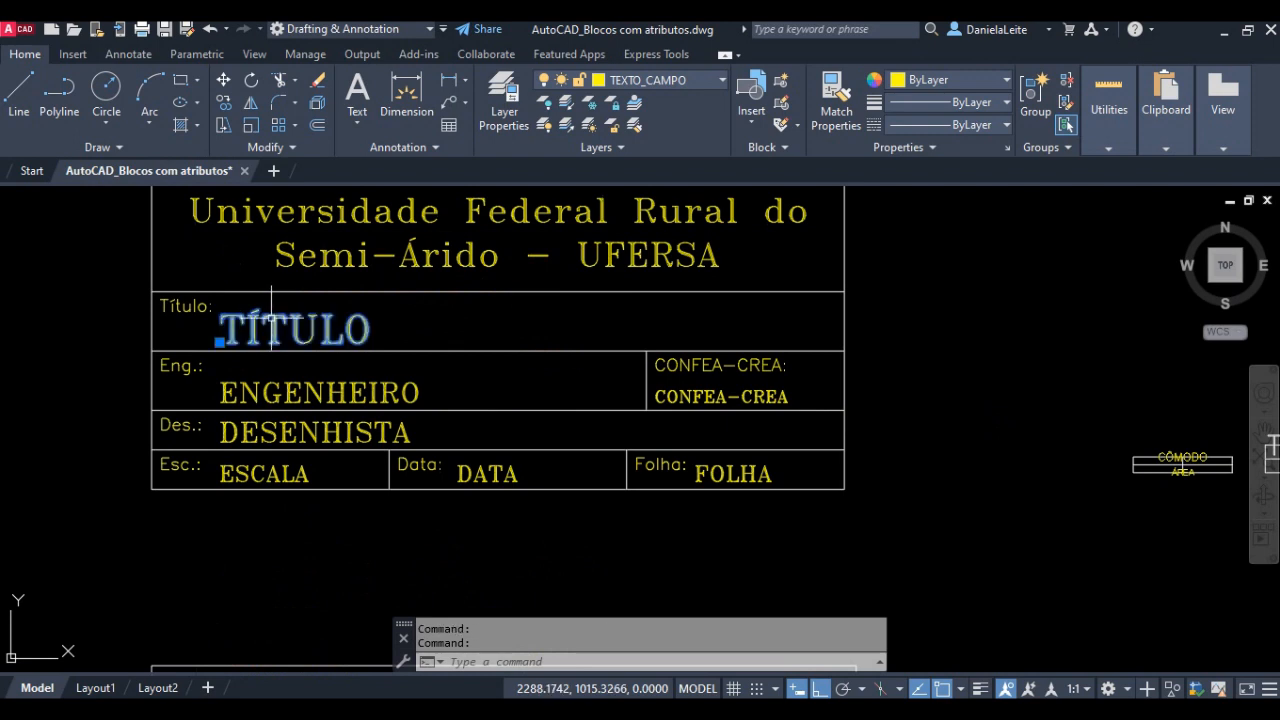
pyautogui.click(287, 400)
pyautogui.click(240, 368)
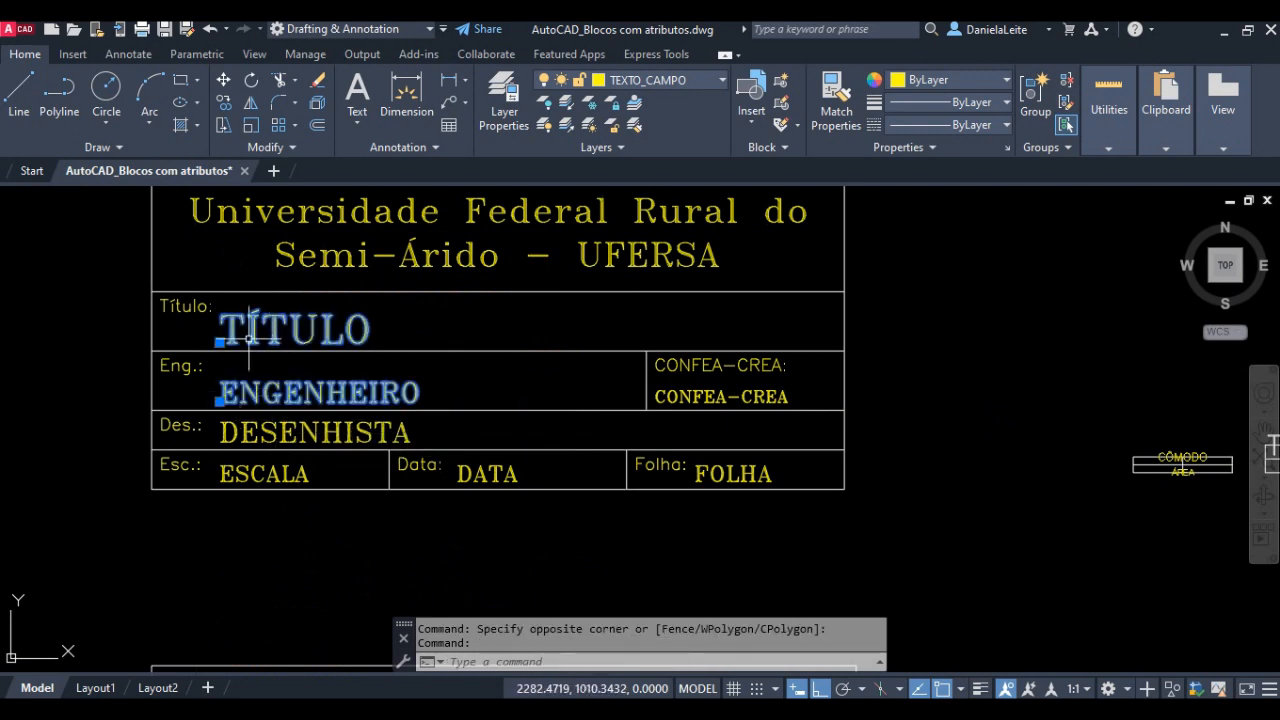
pyautogui.click(257, 425)
pyautogui.press('Escape')
pyautogui.click(266, 466)
pyautogui.click(246, 469)
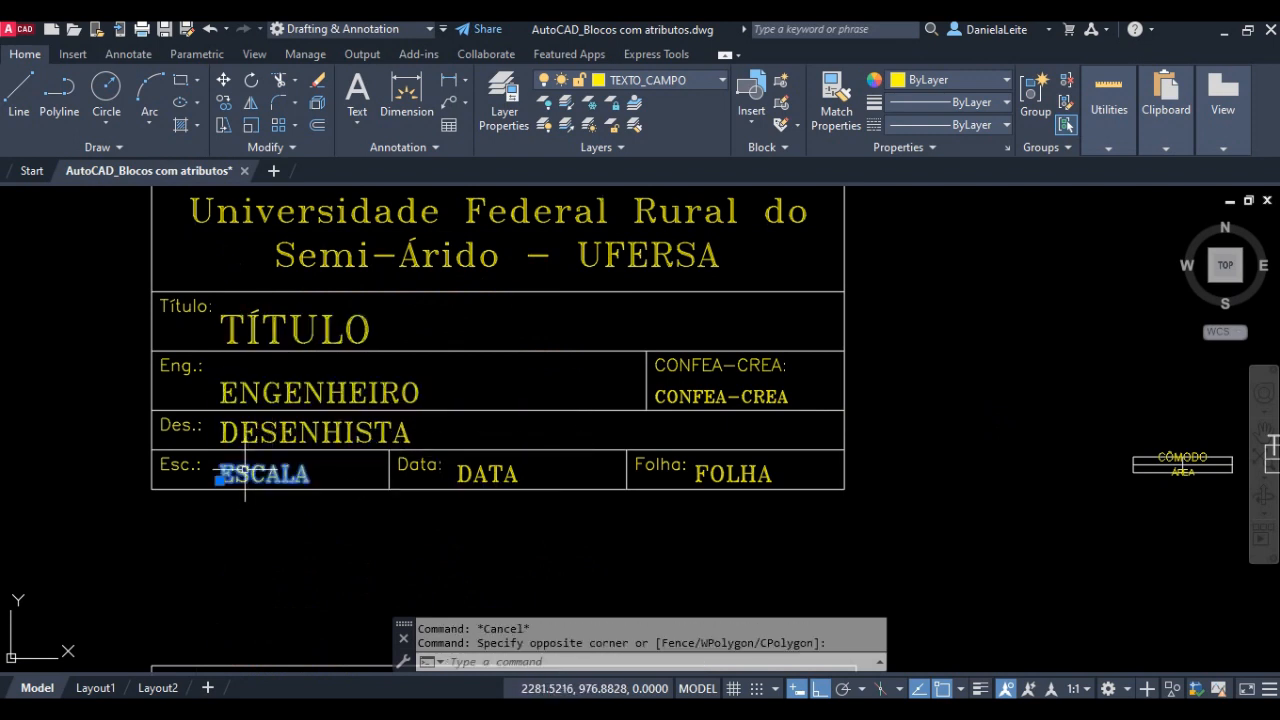
pyautogui.press('Escape')
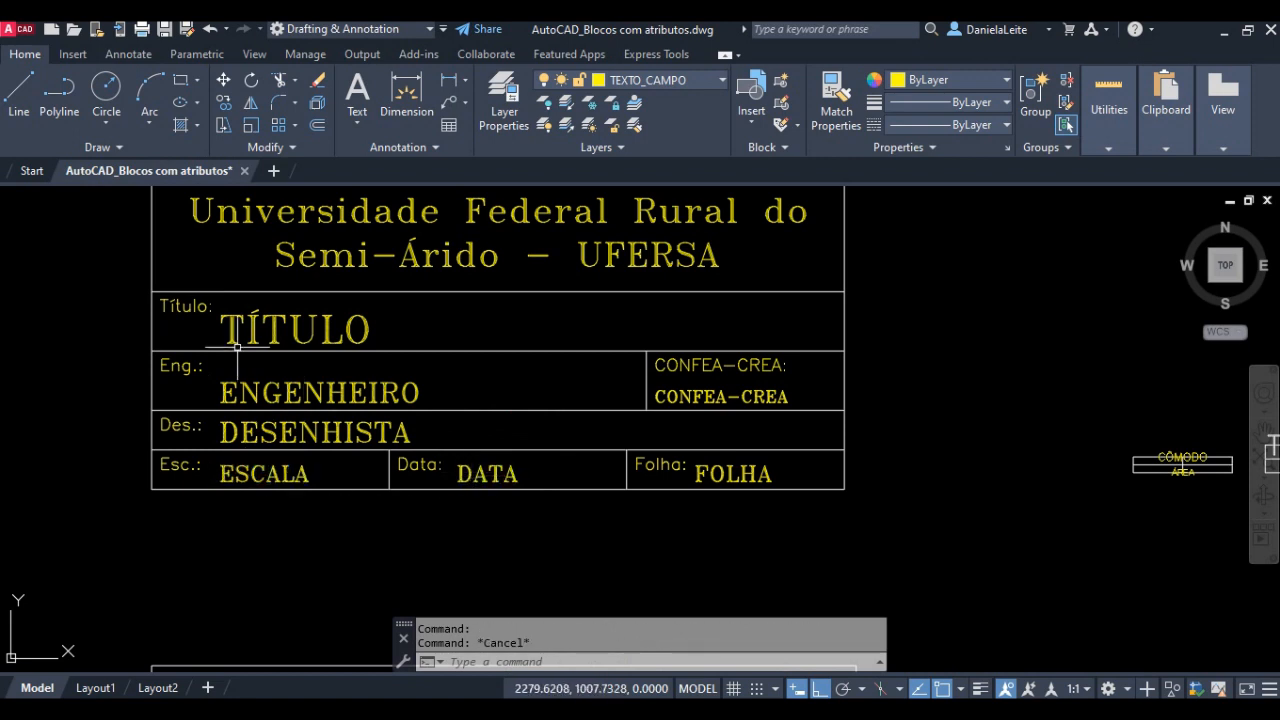
# Step: Inspect the attribute texts in the drawing title and level symbols, leaving nothing selected
pyautogui.scroll(-2, 237, 346)
pyautogui.scroll(3, 950, 431)
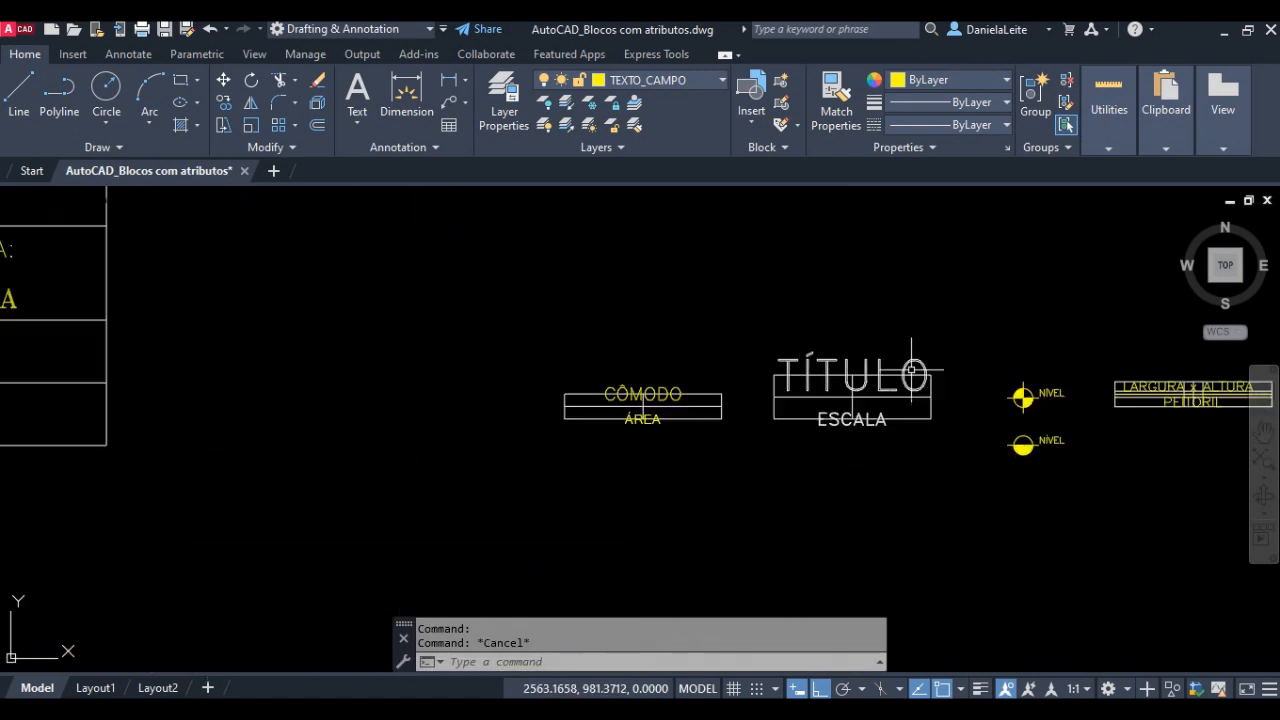
pyautogui.click(928, 365)
pyautogui.press('Escape')
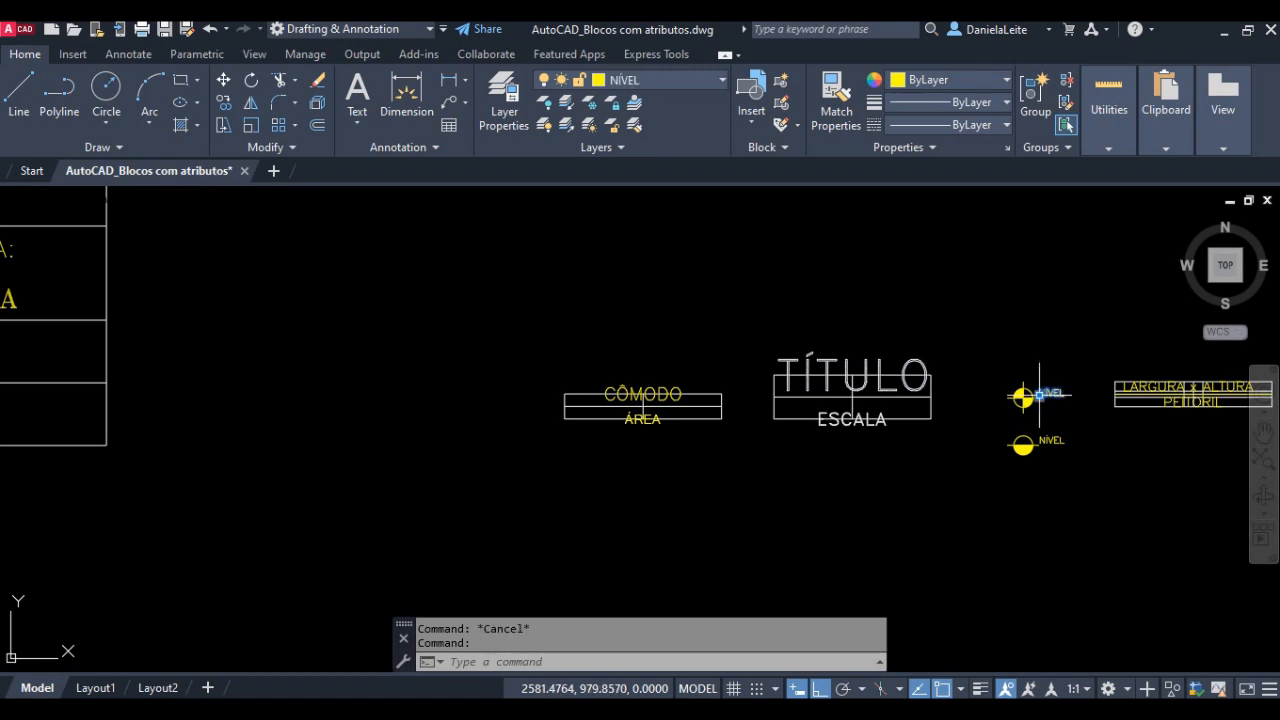
pyautogui.scroll(-1, 637, 401)
pyautogui.scroll(-1, 637, 401)
pyautogui.moveTo(215, 362); pyautogui.dragTo(379, 377, button='middle')
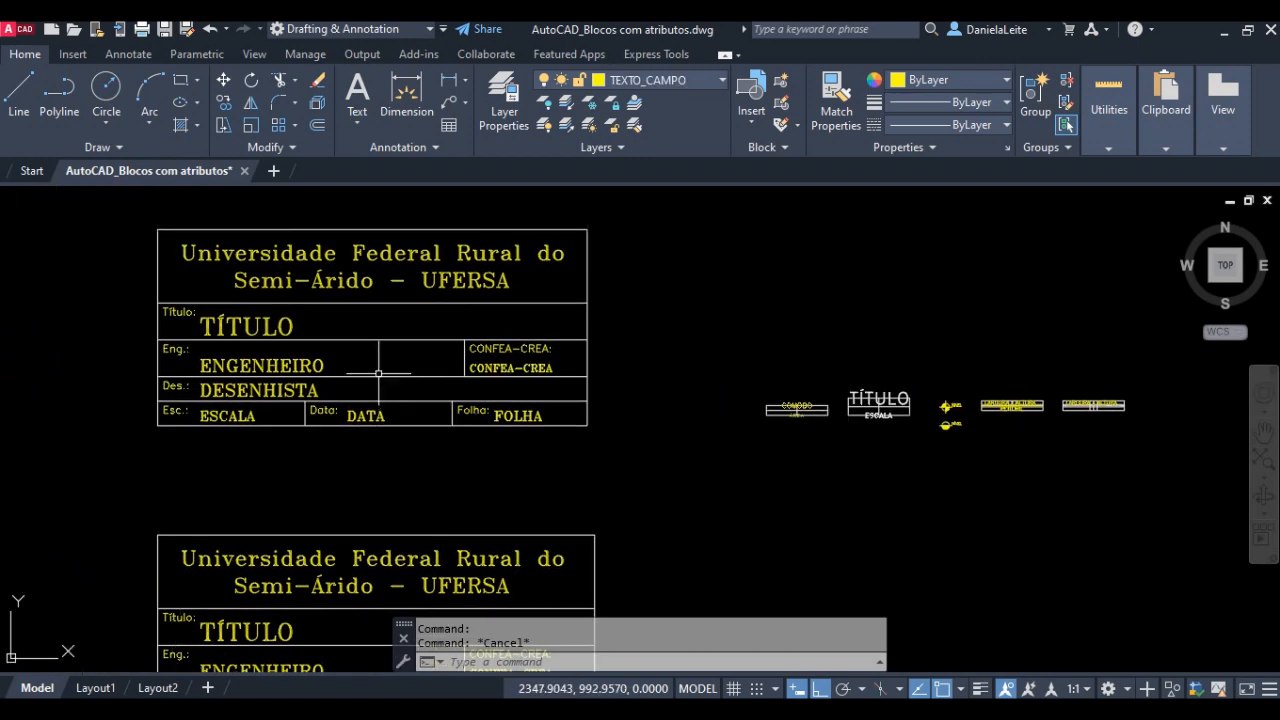
# Step: Review the tag, prompt and default of the upper title block's TÍTULO attribute, closing its definition without changes
pyautogui.doubleClick(268, 326)
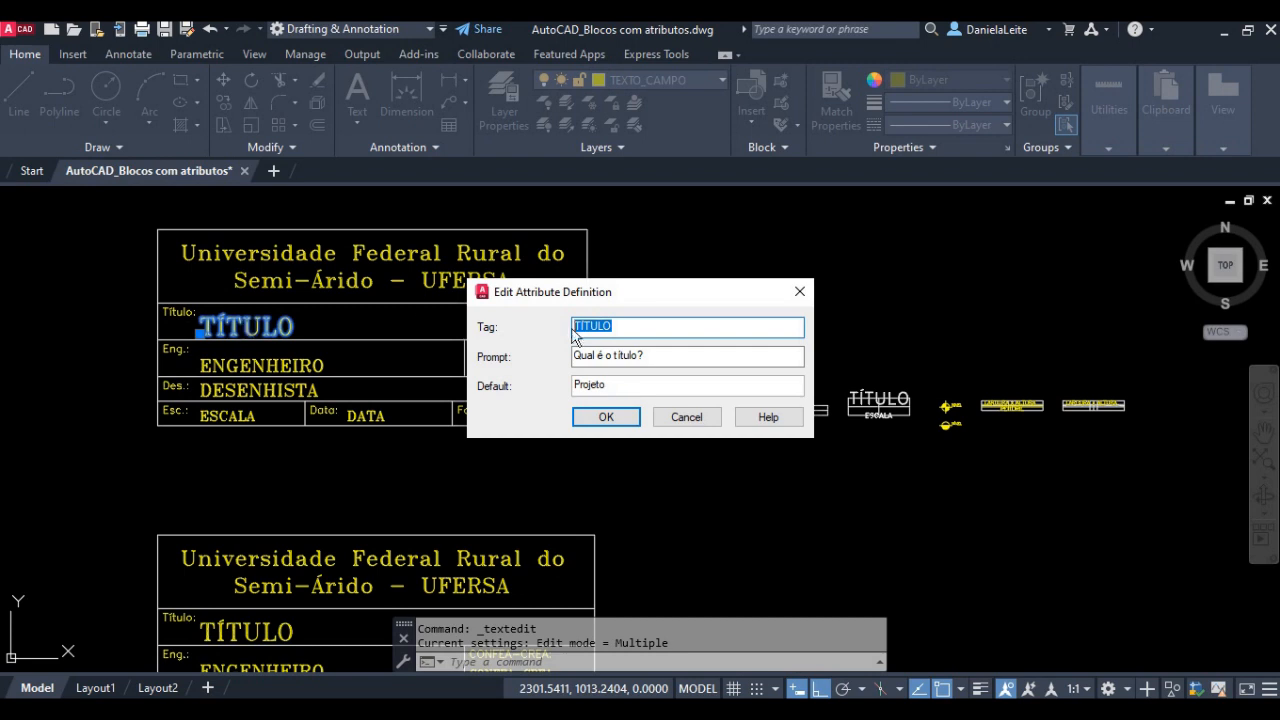
pyautogui.moveTo(686, 357); pyautogui.dragTo(553, 362)
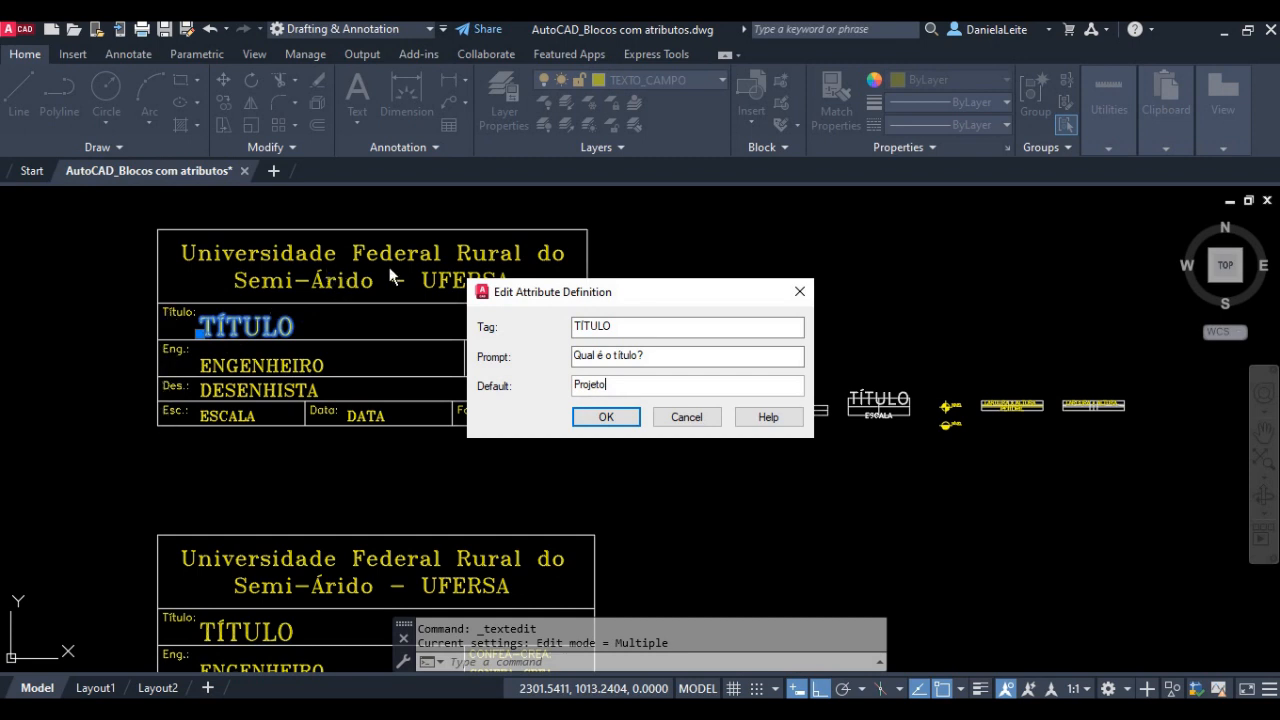
pyautogui.click(800, 291)
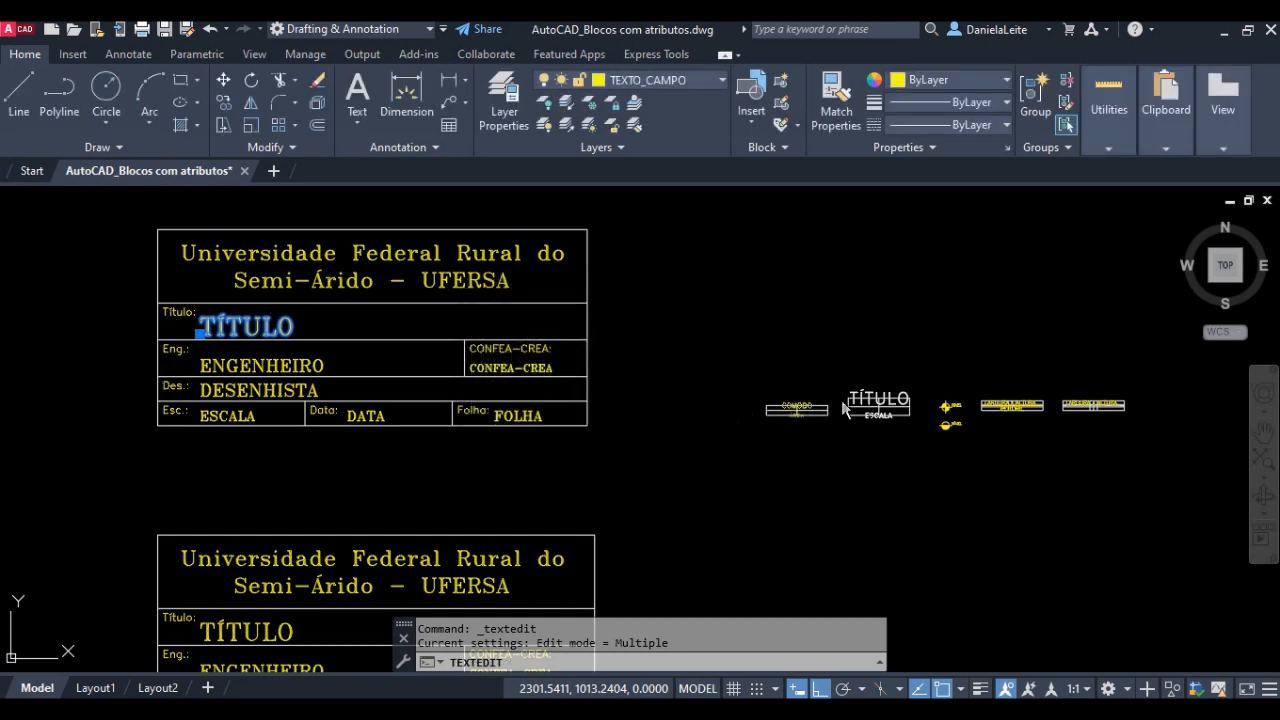
pyautogui.press('Escape')
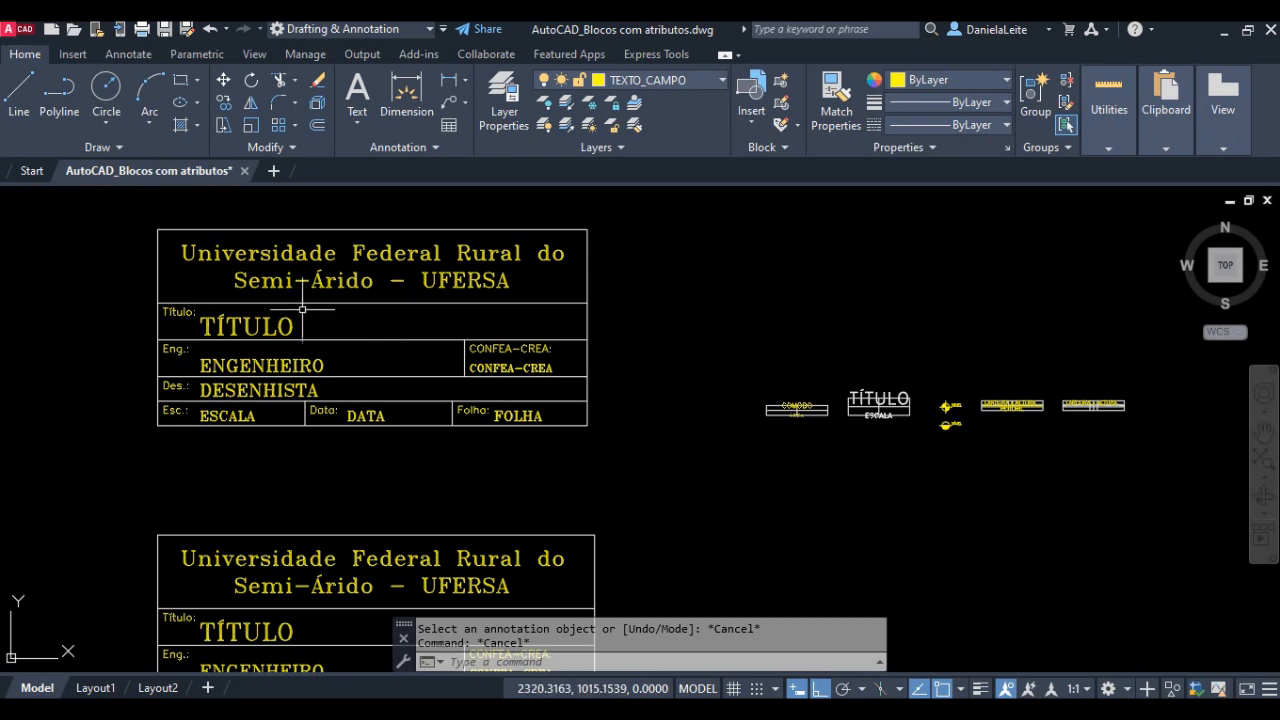
pyautogui.click(270, 318)
pyautogui.press('Escape')
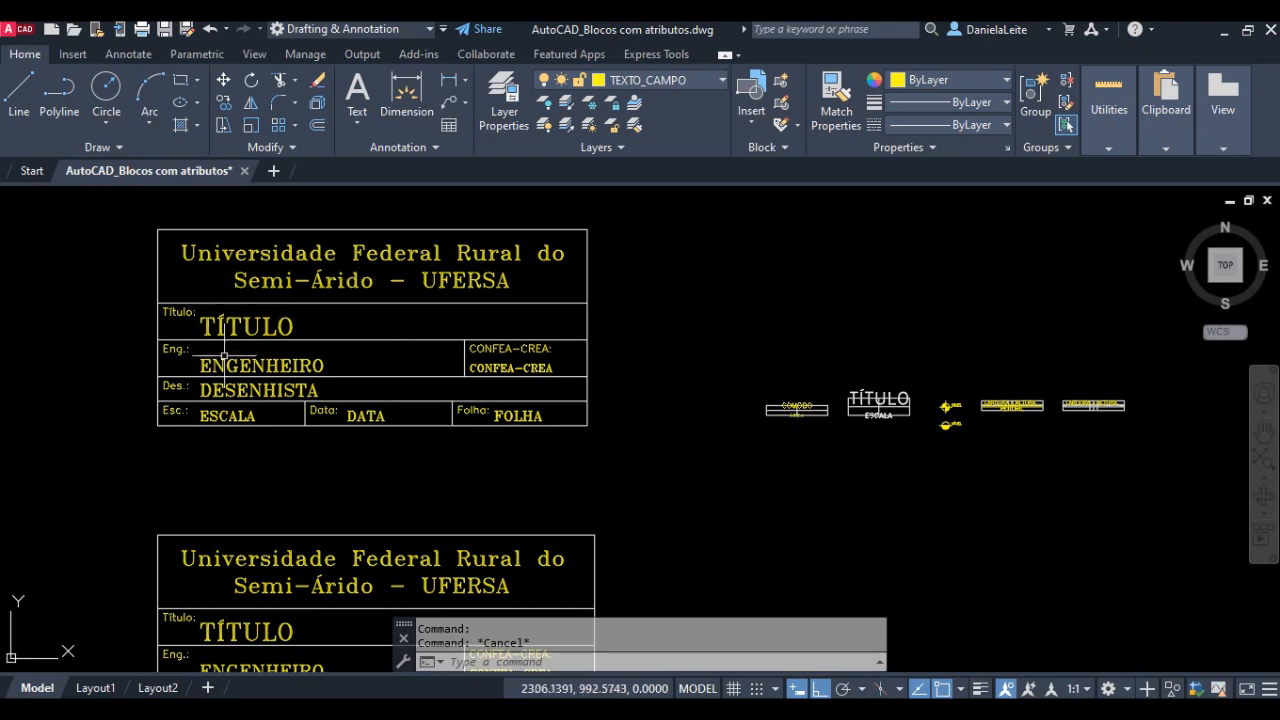
# Step: Review the definition of the upper level symbol's NÍVEL attribute and cancel without changes
pyautogui.scroll(4, 770, 422)
pyautogui.moveTo(734, 426); pyautogui.dragTo(600, 401, button='middle')
pyautogui.doubleClick(691, 395)
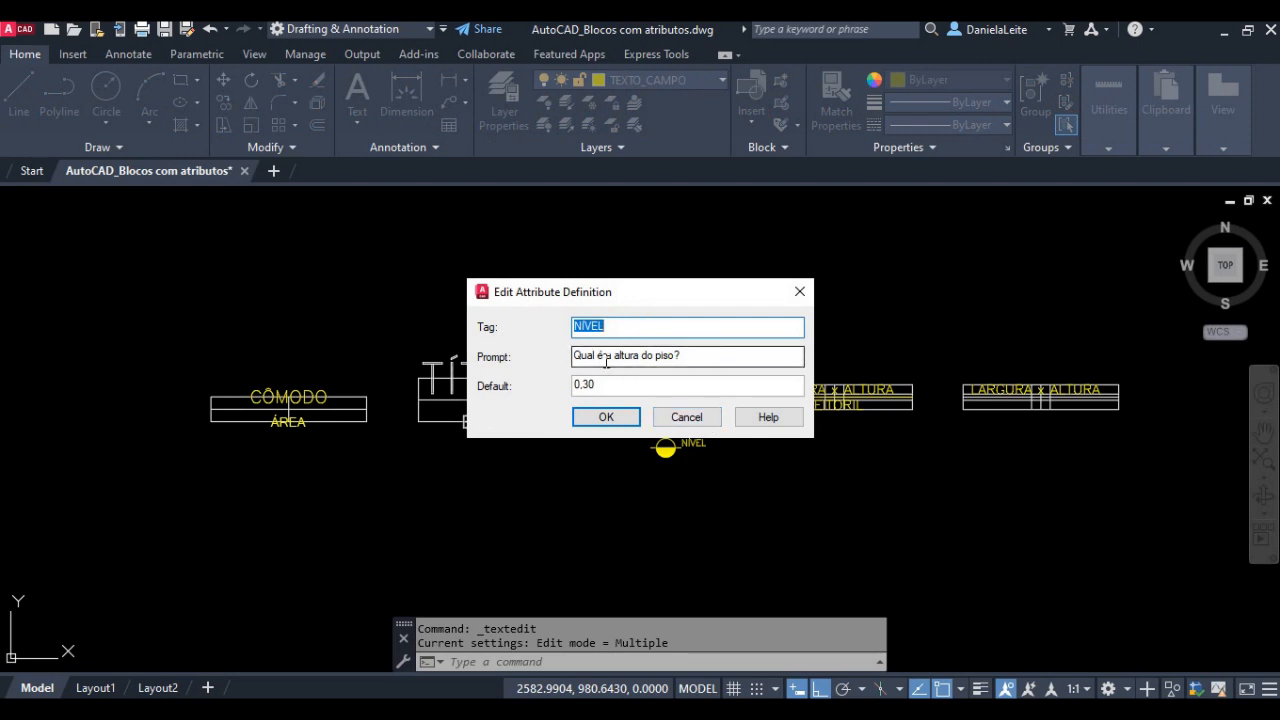
pyautogui.click(618, 388)
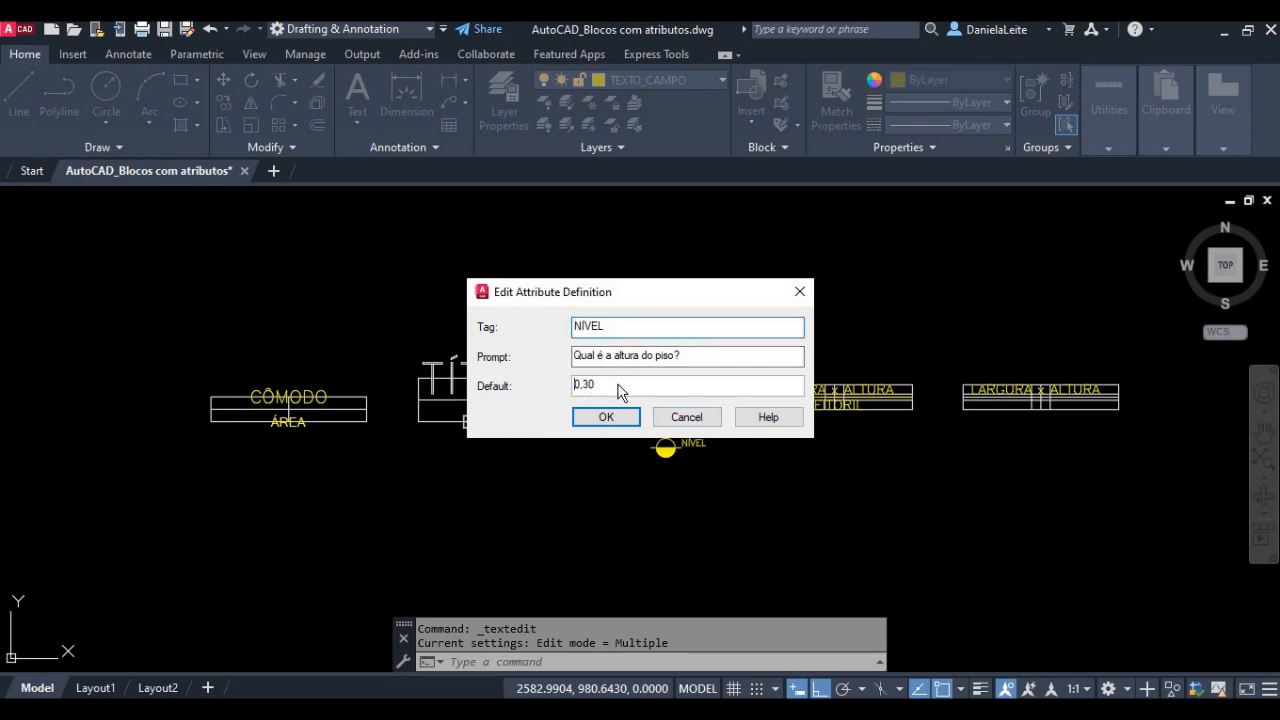
pyautogui.click(682, 412)
pyautogui.press('Escape')
# Step: Review the definition of the ALTURA attribute in the symbol that also has PEITORIL, and cancel without changes
pyautogui.scroll(4, 881, 398)
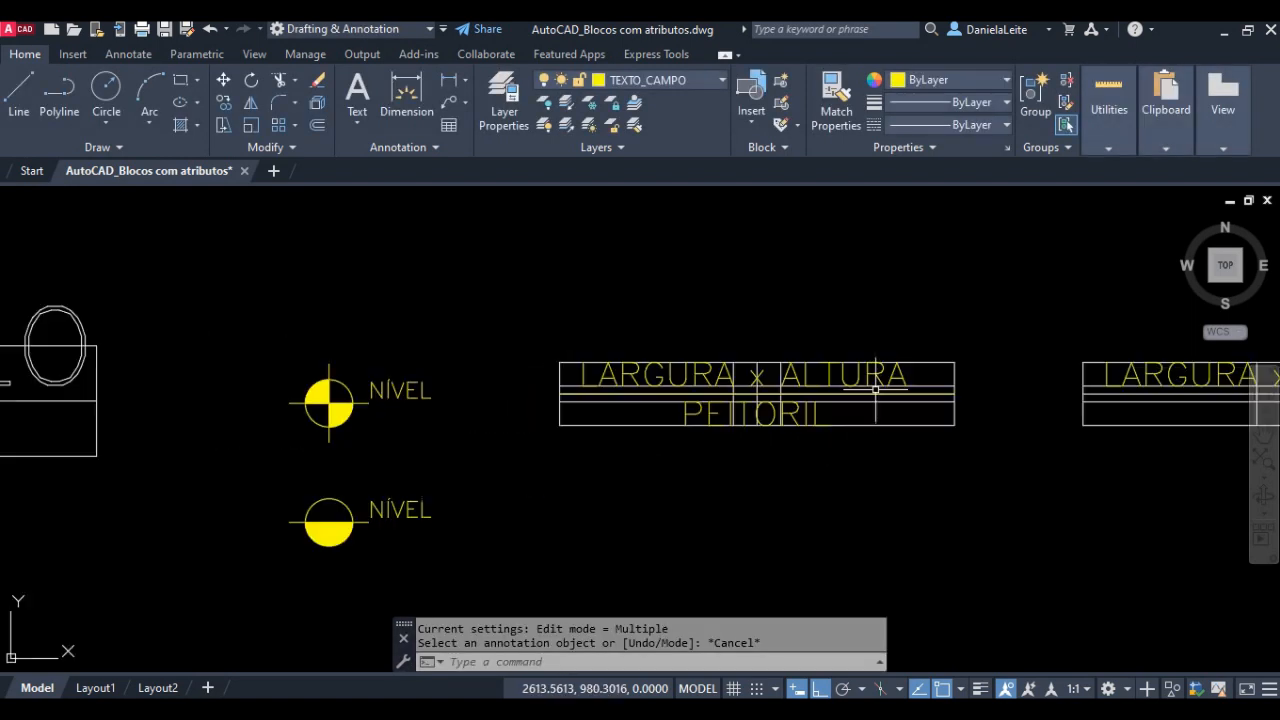
pyautogui.doubleClick(872, 375)
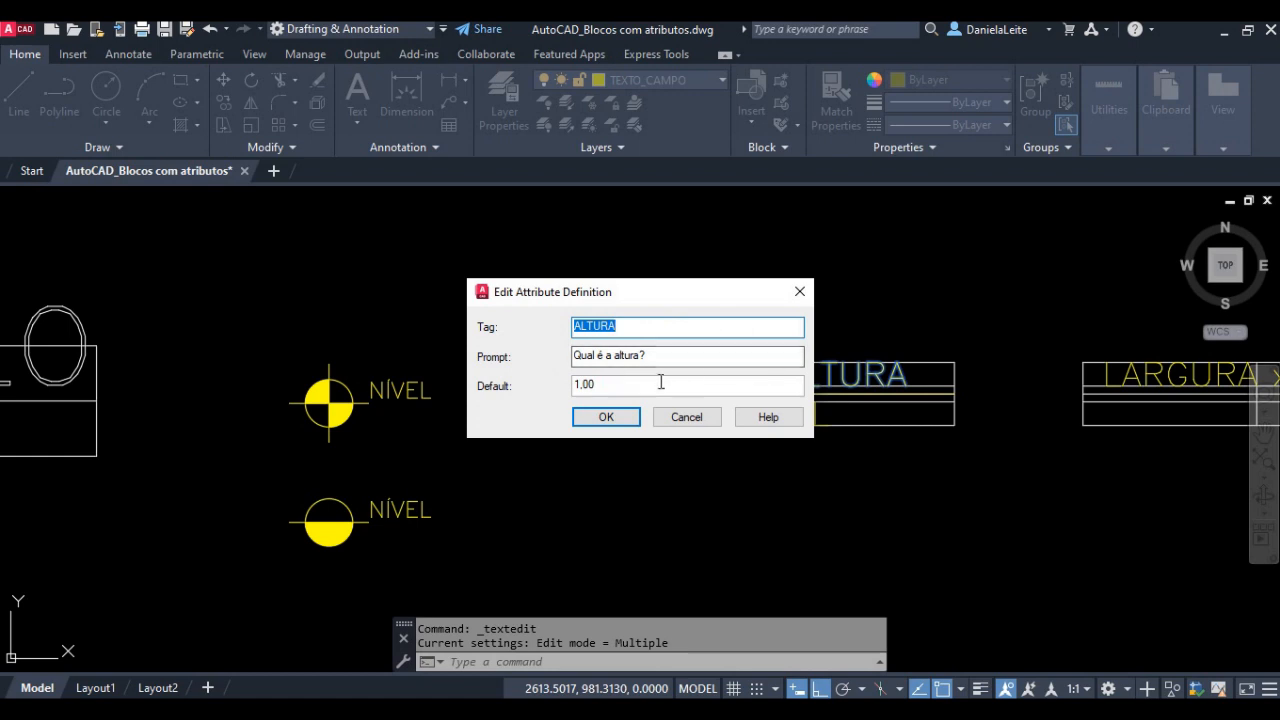
pyautogui.click(675, 413)
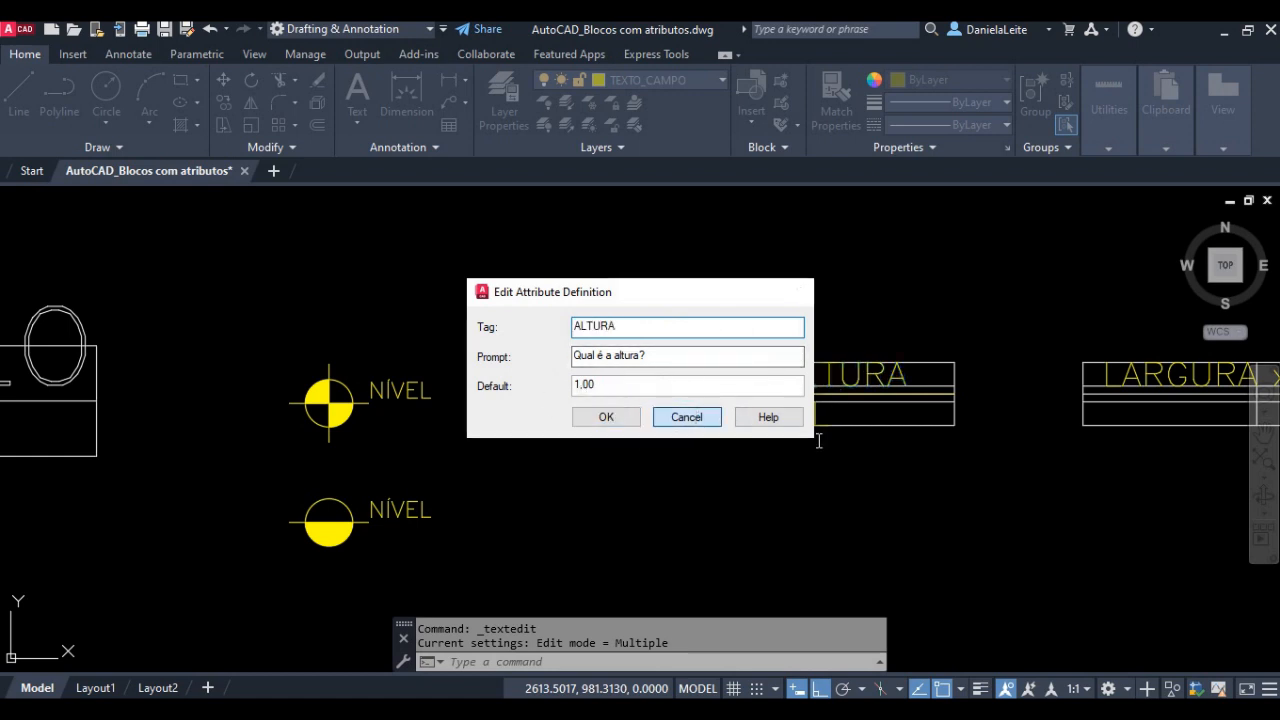
pyautogui.press('Escape')
# Step: Examine the instruction image on defining attributes and locate the matching Define Attributes command among the block tools
pyautogui.scroll(-4, 382, 356)
pyautogui.moveTo(382, 356)
pyautogui.mouseDown(button='middle')
pyautogui.moveTo(429, 391)
pyautogui.moveTo(830, 400)
pyautogui.mouseUp(button='middle')
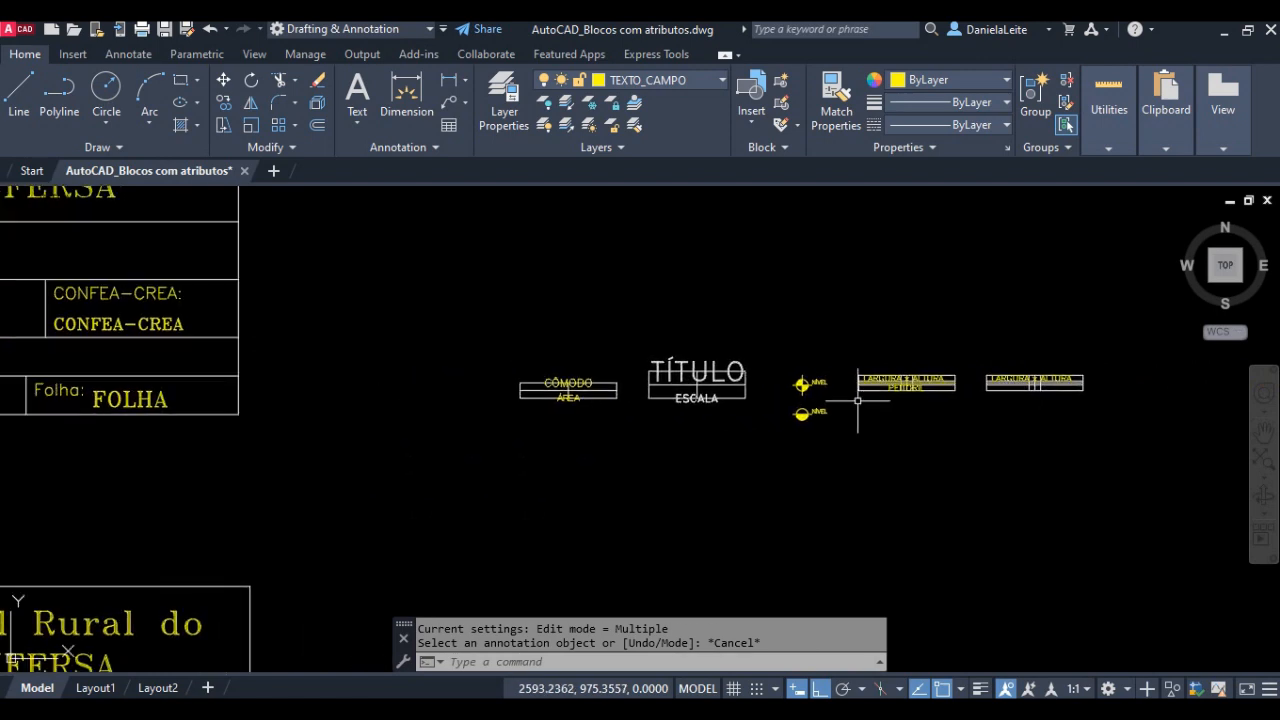
pyautogui.scroll(-2, 830, 400)
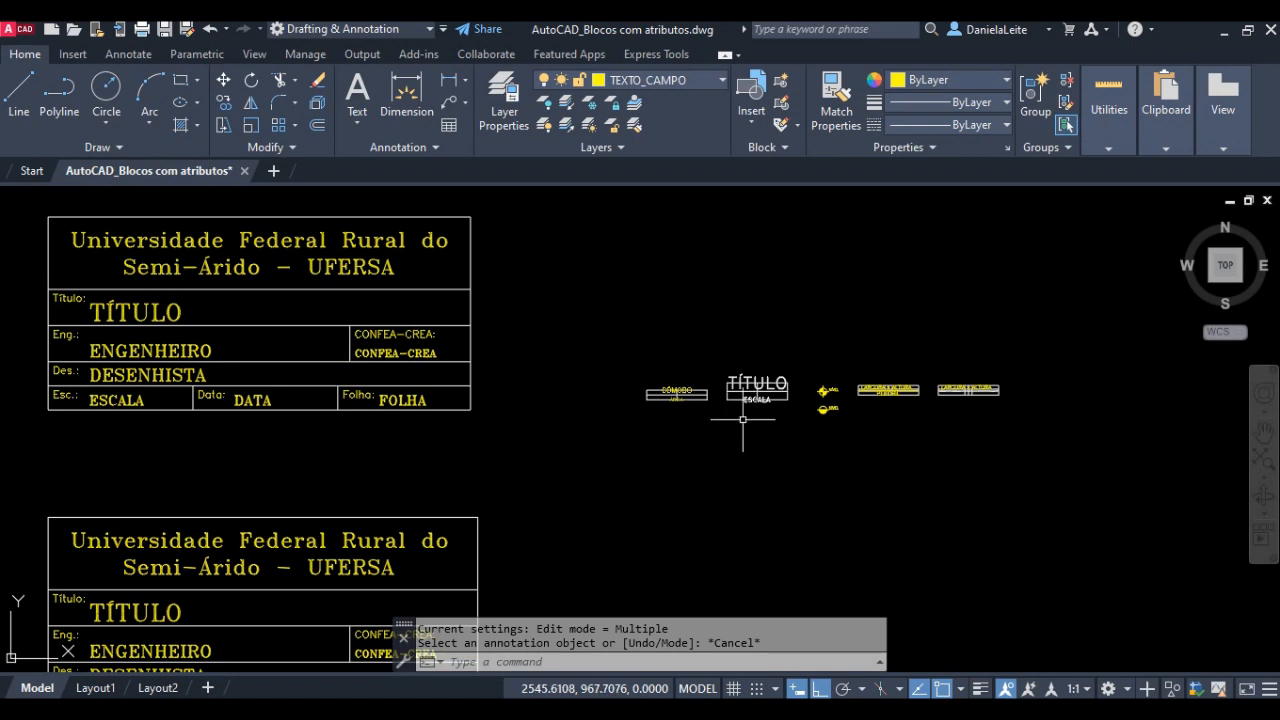
pyautogui.scroll(-5, 743, 419)
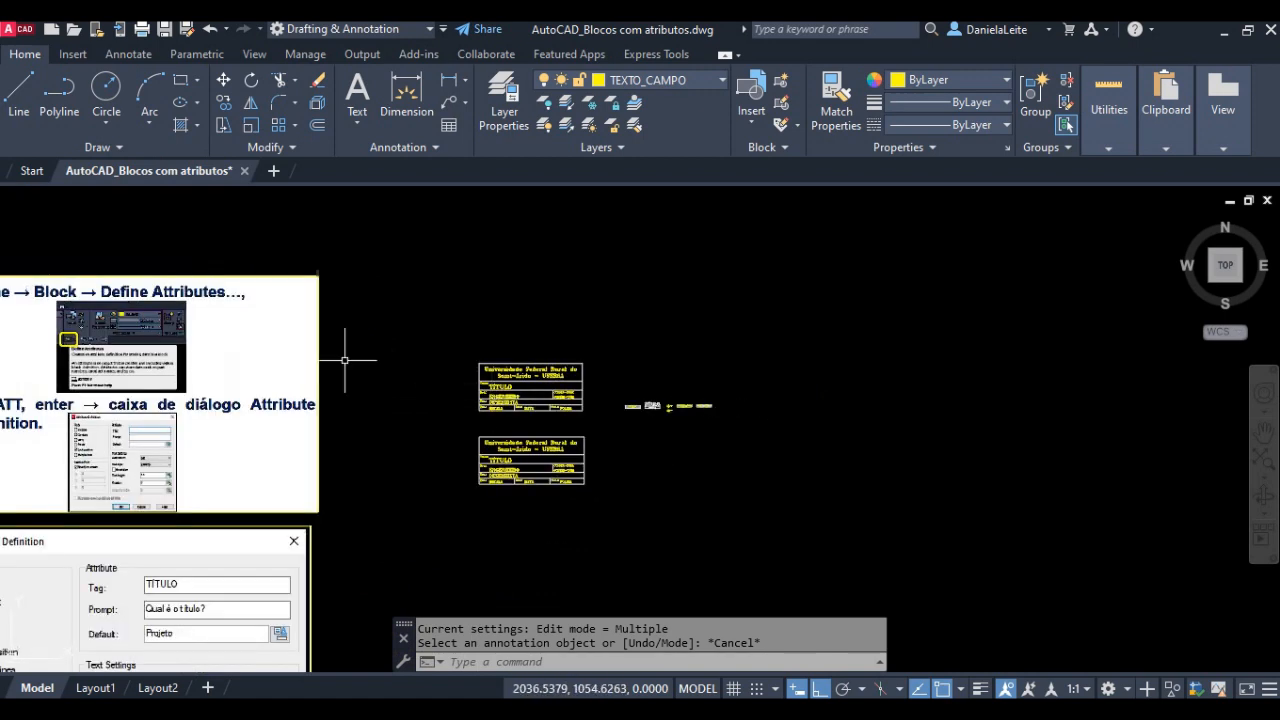
pyautogui.moveTo(345, 360); pyautogui.dragTo(709, 349, button='middle')
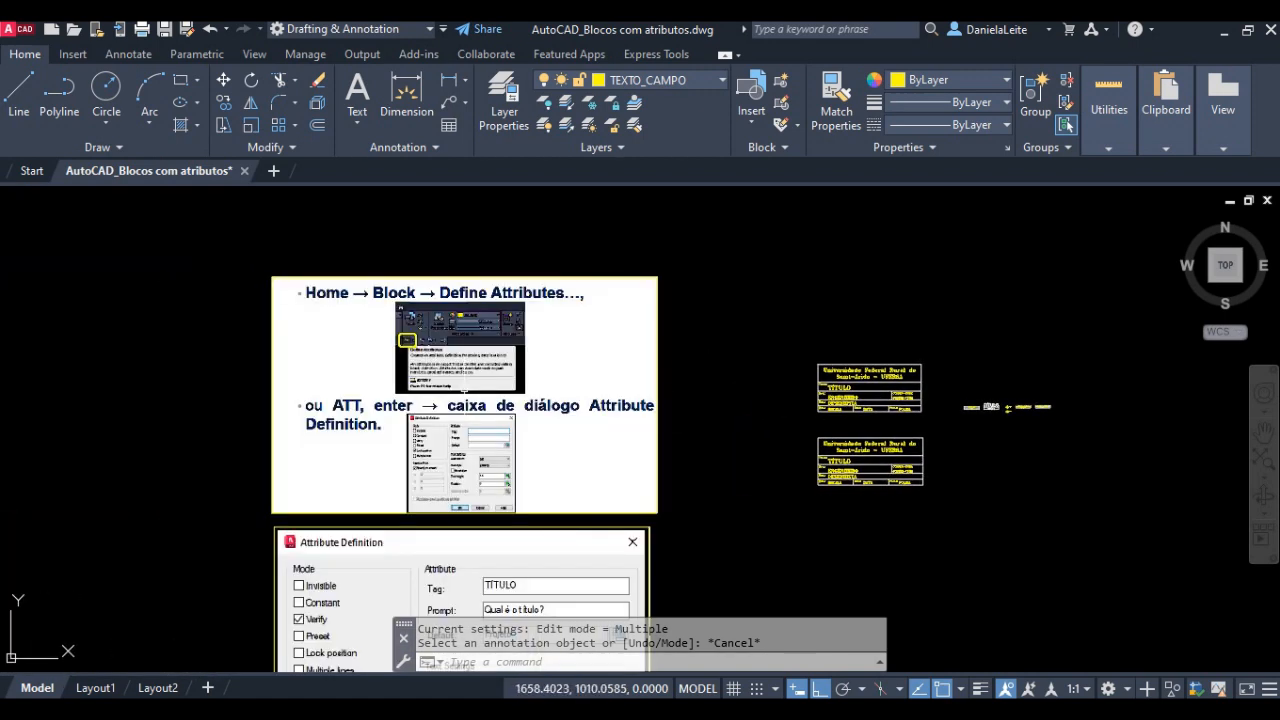
pyautogui.scroll(2, 467, 389)
pyautogui.moveTo(465, 385); pyautogui.dragTo(522, 410, button='middle')
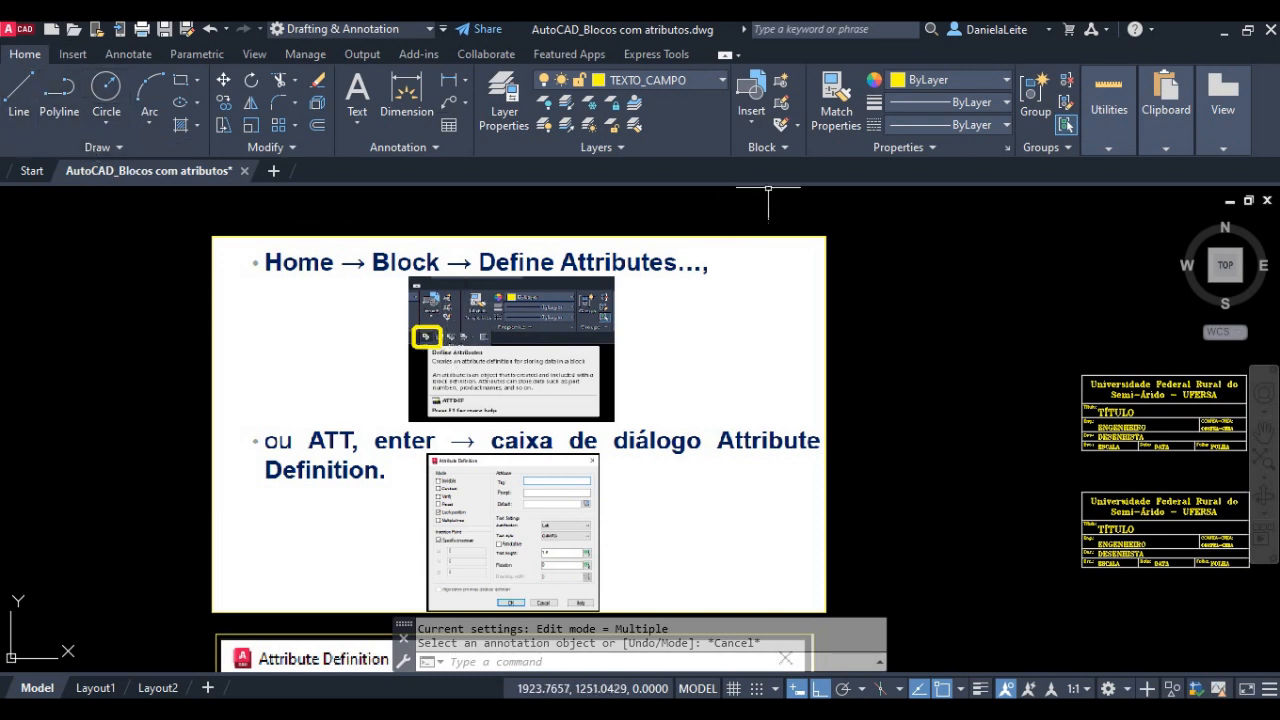
pyautogui.click(775, 147)
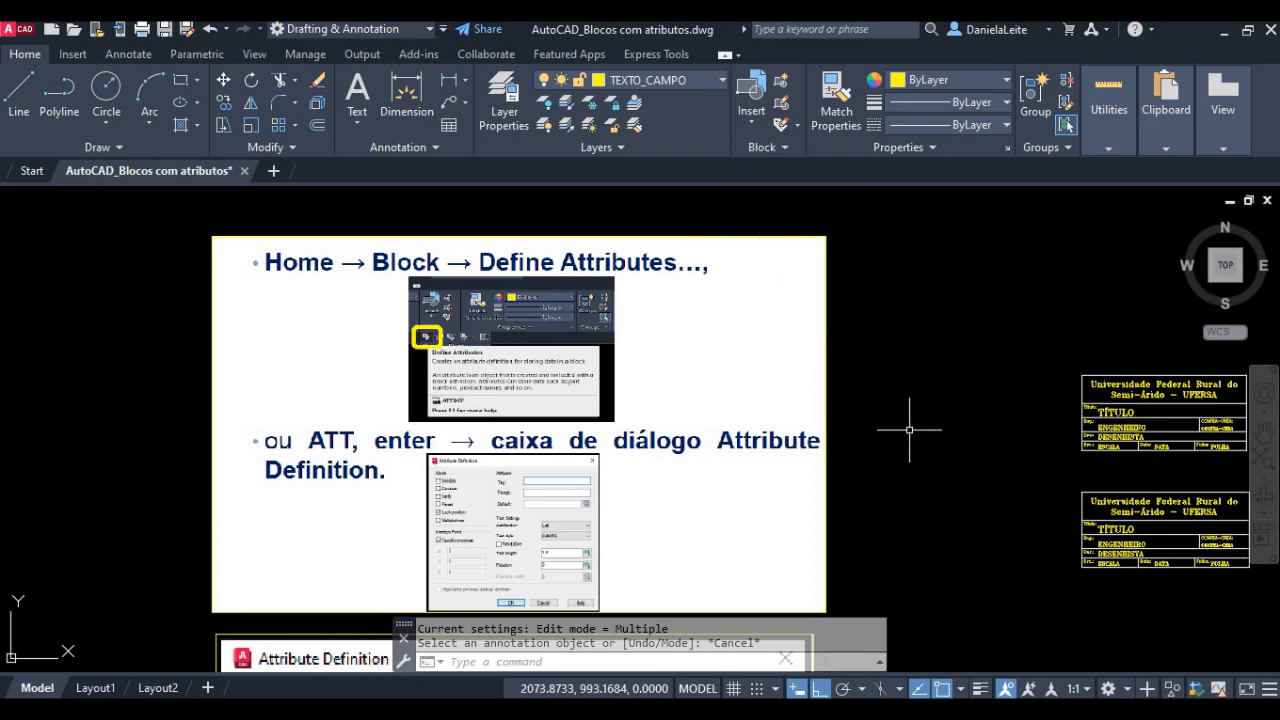
pyautogui.press('Escape')
pyautogui.moveTo(901, 413); pyautogui.dragTo(877, 405, button='middle')
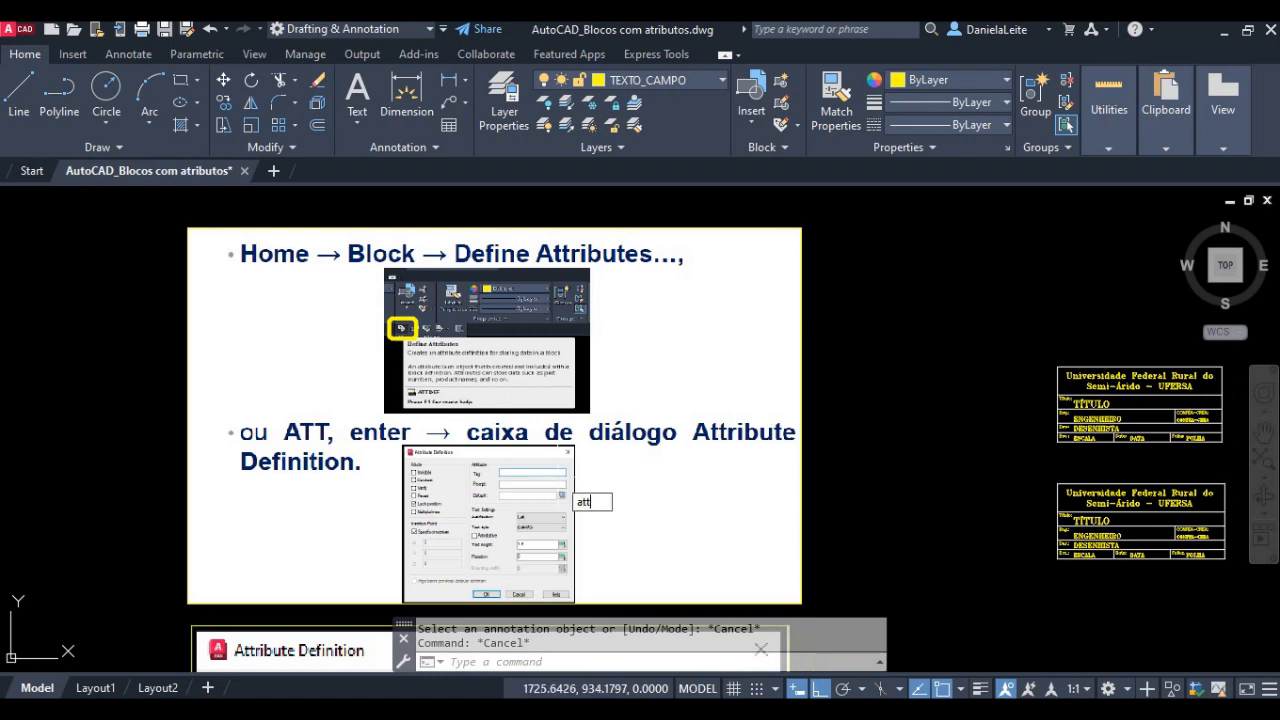
# Step: Open the Attribute Definition dialog with the ATT command to view its options, and close it without creating an attribute
pyautogui.write('att')
pyautogui.press('Return')
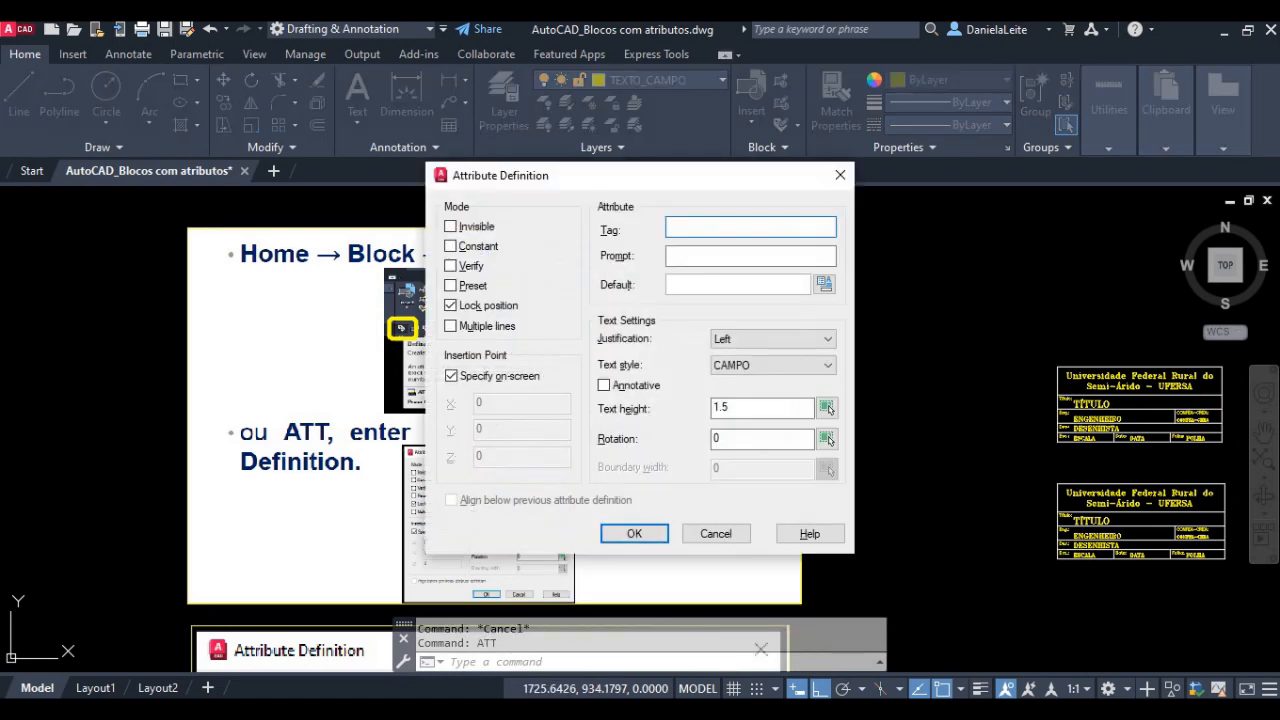
pyautogui.moveTo(632, 183); pyautogui.dragTo(588, 221)
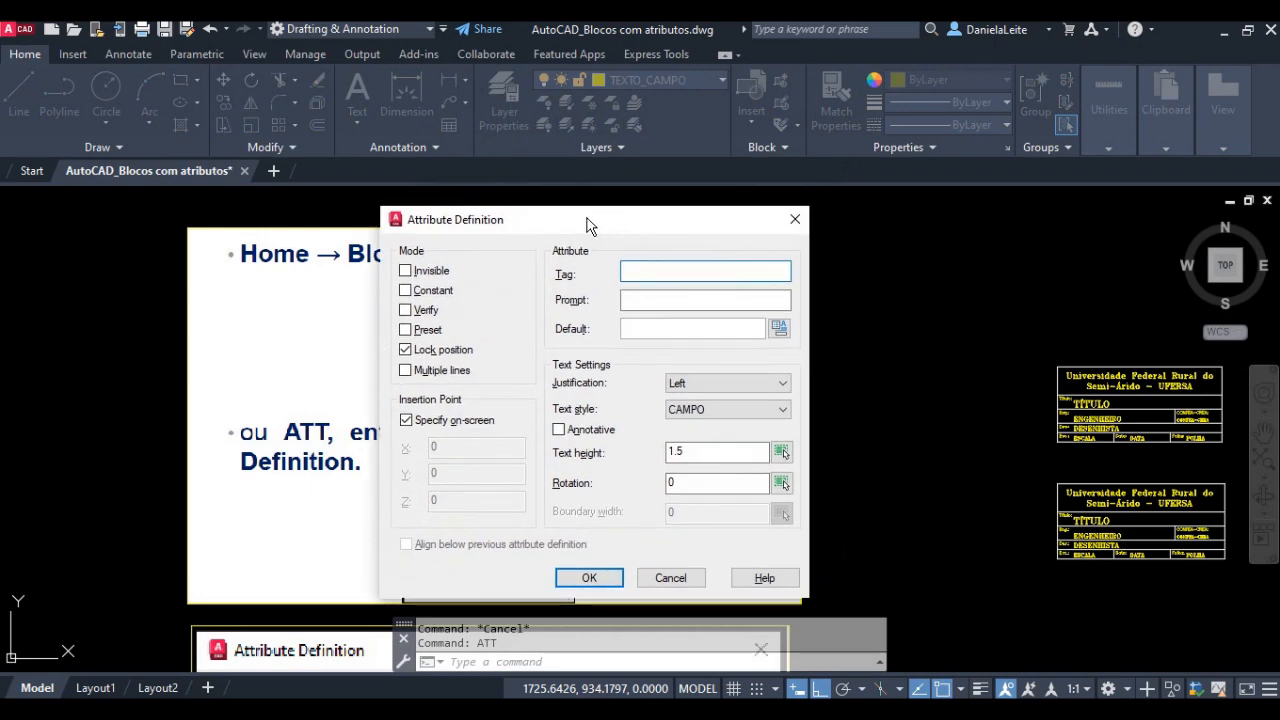
pyautogui.click(796, 213)
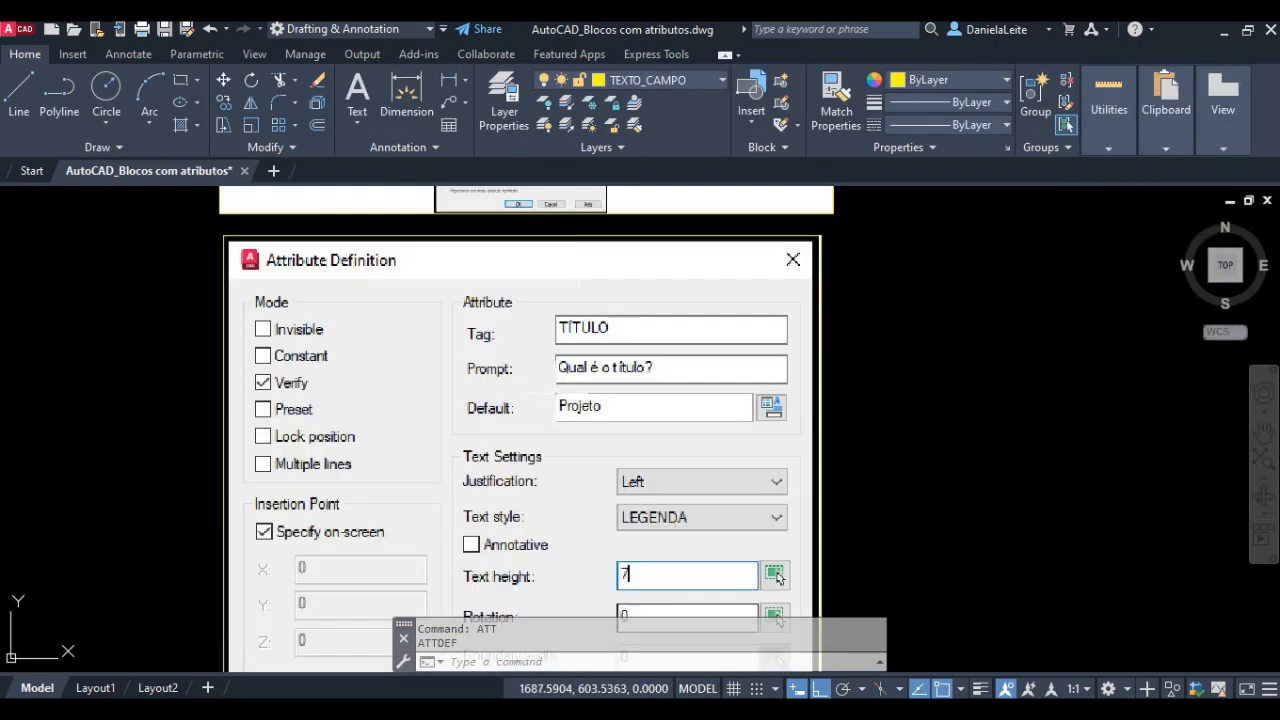
# Step: Examine the reference image of the completed Attribute Definition settings for the TÍTULO attribute
pyautogui.write('7')
pyautogui.scroll(-2, 588, 398)
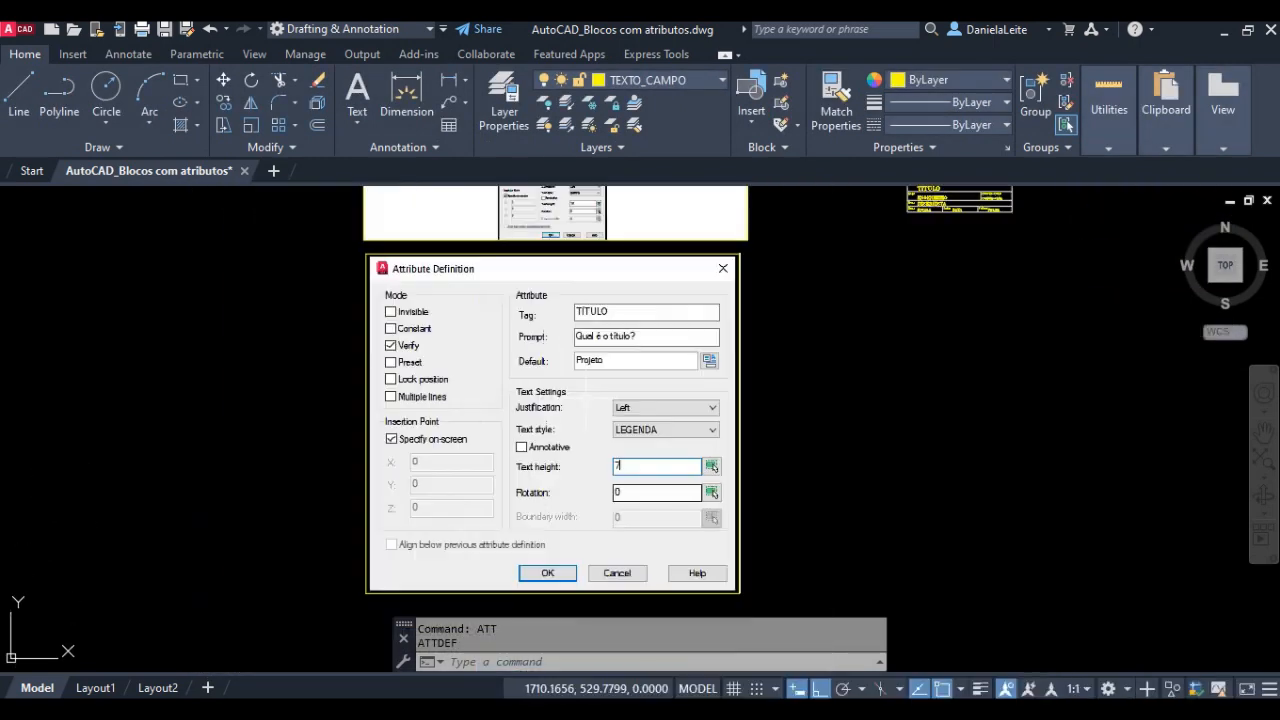
pyautogui.moveTo(585, 398); pyautogui.dragTo(572, 403, button='middle')
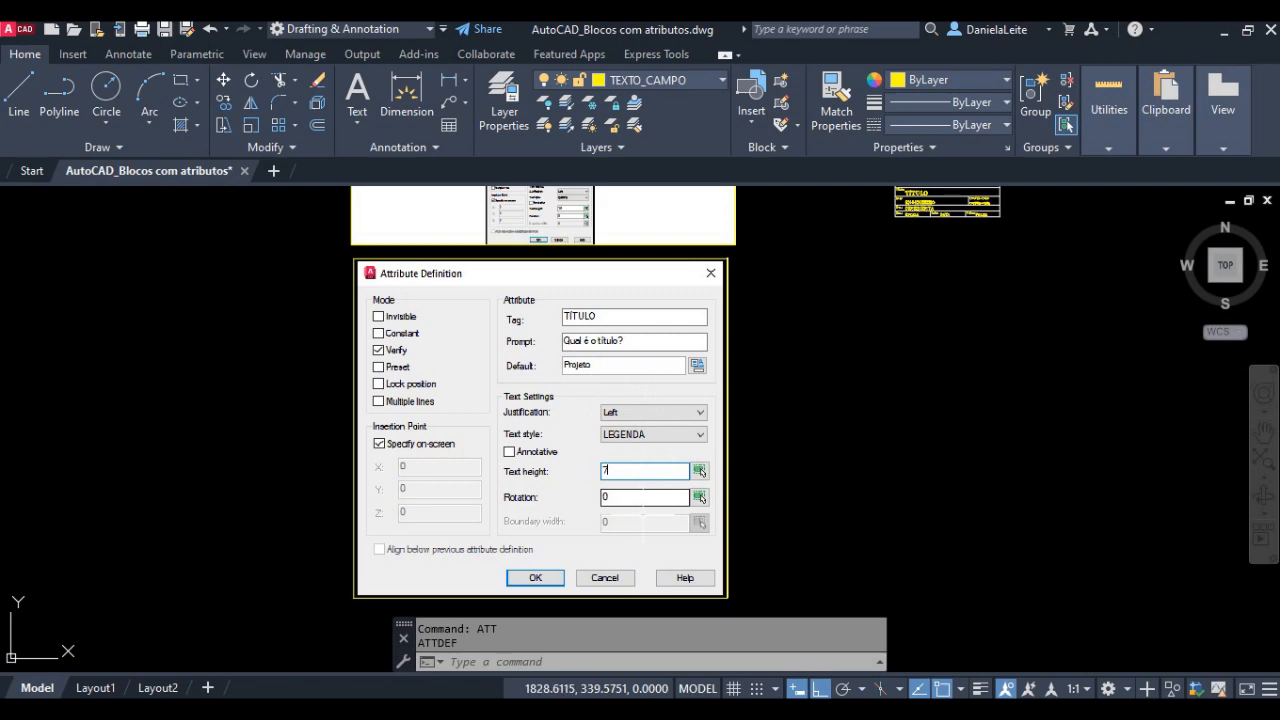
# Step: Review the available layers and text styles beside the title blocks, keeping the current layer and text style
pyautogui.moveTo(926, 292); pyautogui.dragTo(655, 469, button='middle')
pyautogui.scroll(4, 655, 325)
pyautogui.moveTo(637, 301); pyautogui.dragTo(651, 356, button='middle')
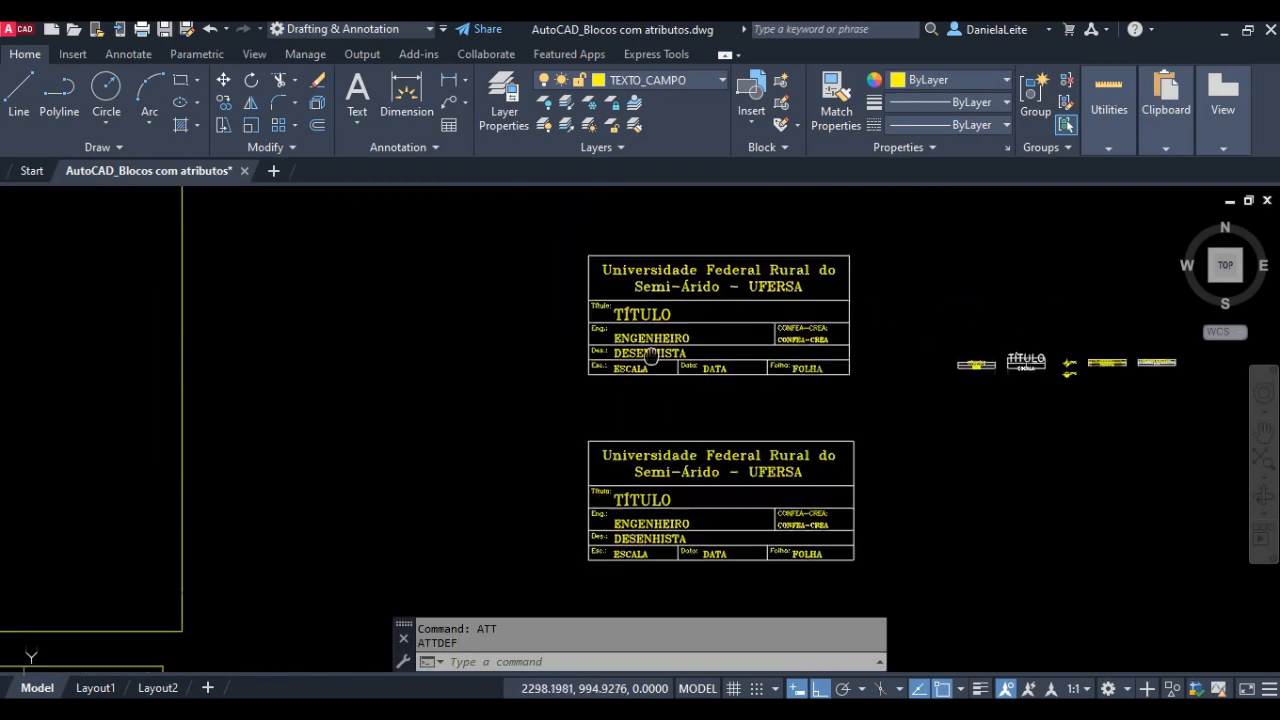
pyautogui.click(672, 84)
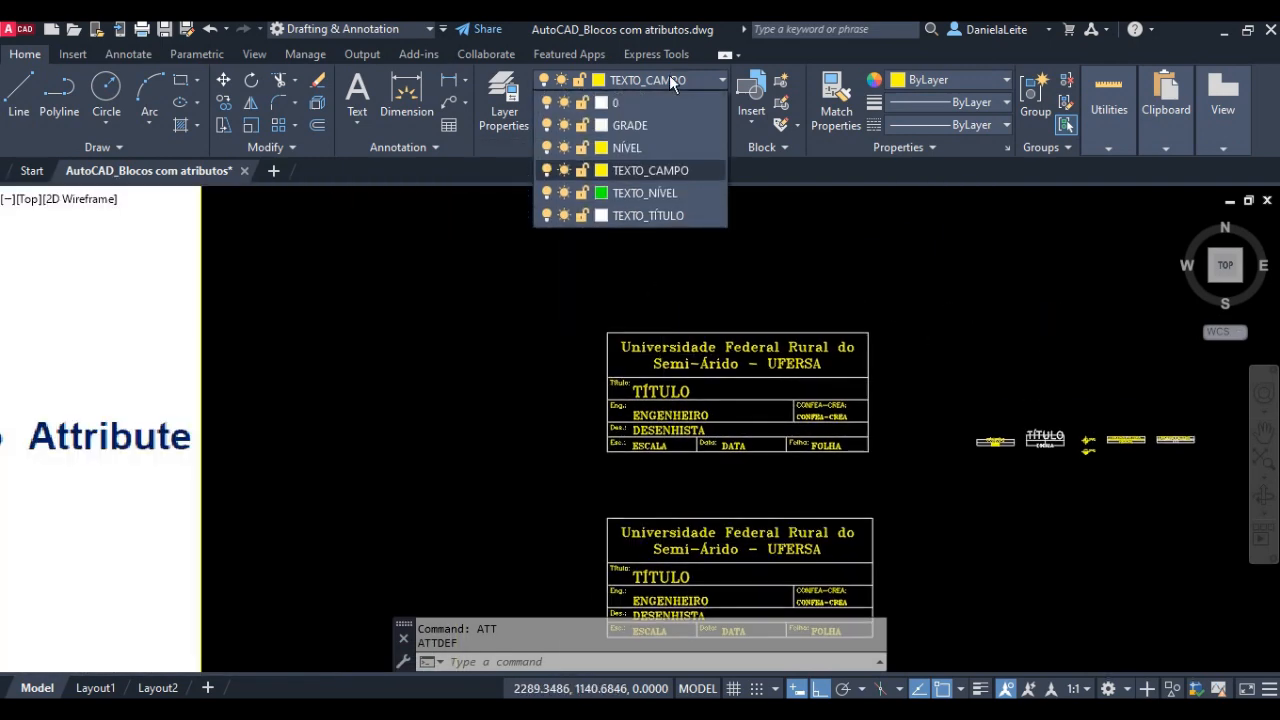
pyautogui.click(670, 84)
pyautogui.click(400, 147)
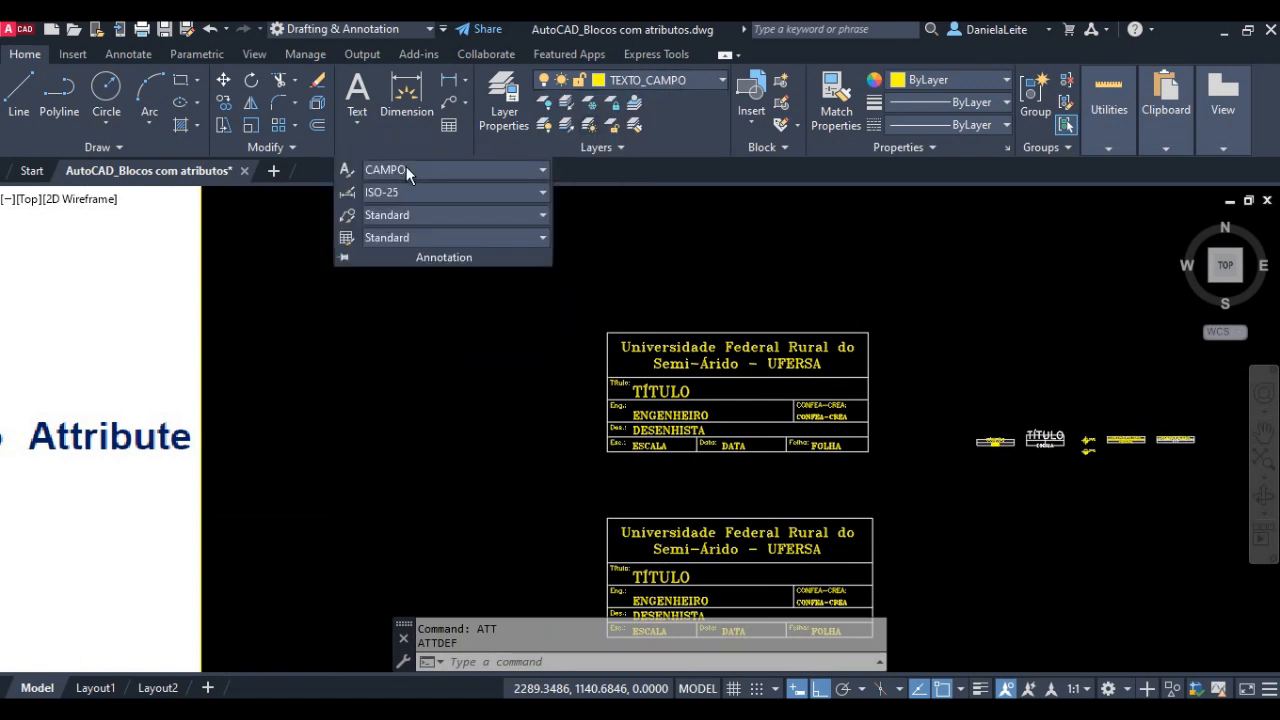
pyautogui.click(407, 168)
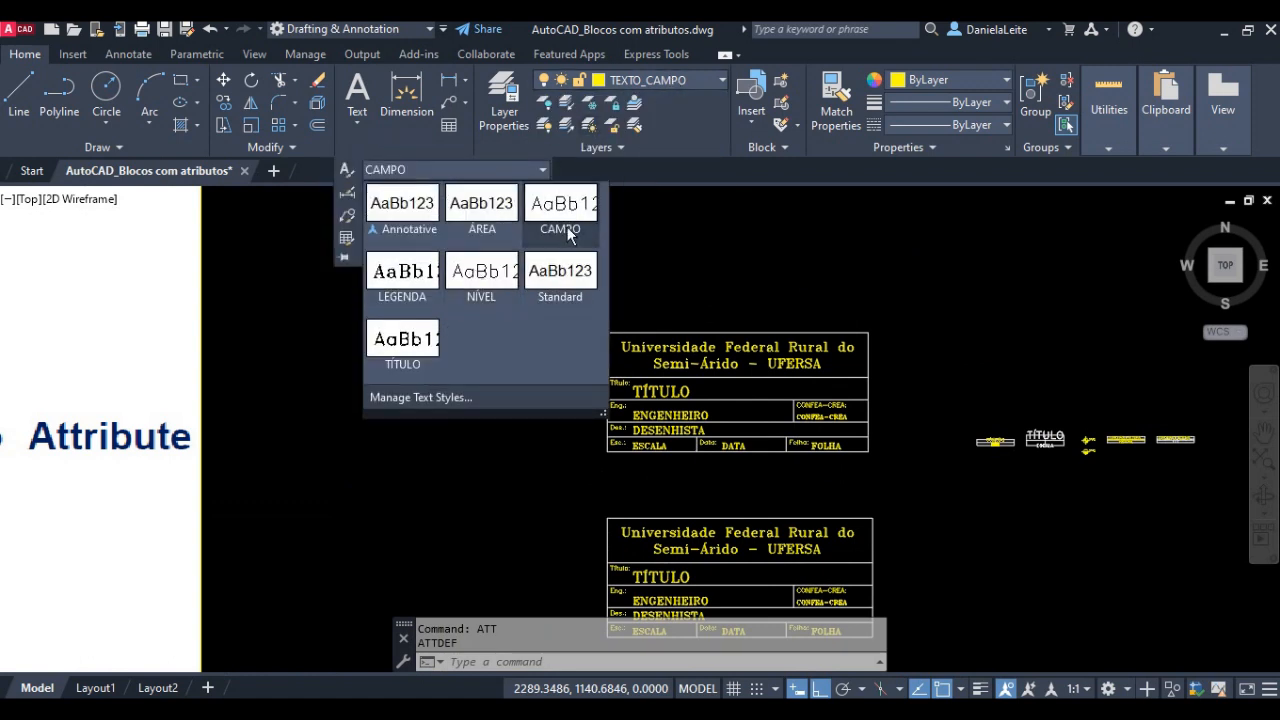
pyautogui.press('Escape')
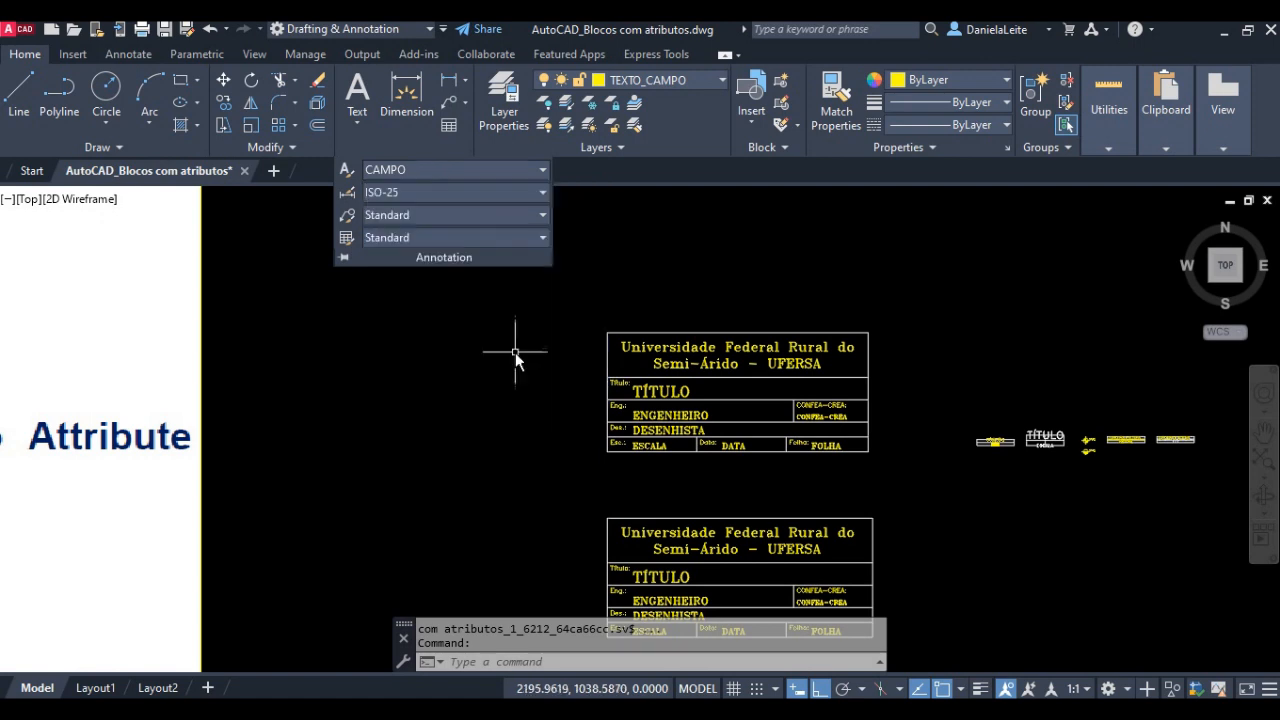
# Step: Select the TÍTULO attribute in the upper title block to inspect it, and clear the selection
pyautogui.scroll(4, 679, 398)
pyautogui.click(676, 380)
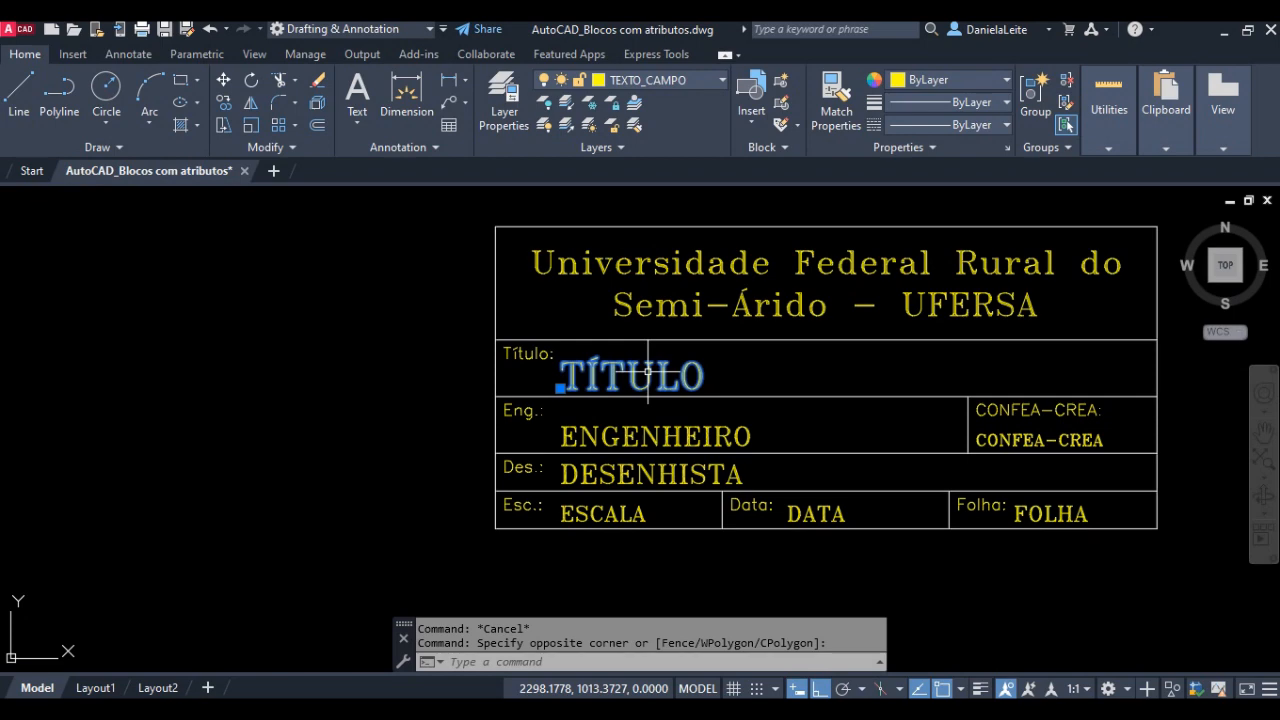
pyautogui.scroll(-2, 648, 371)
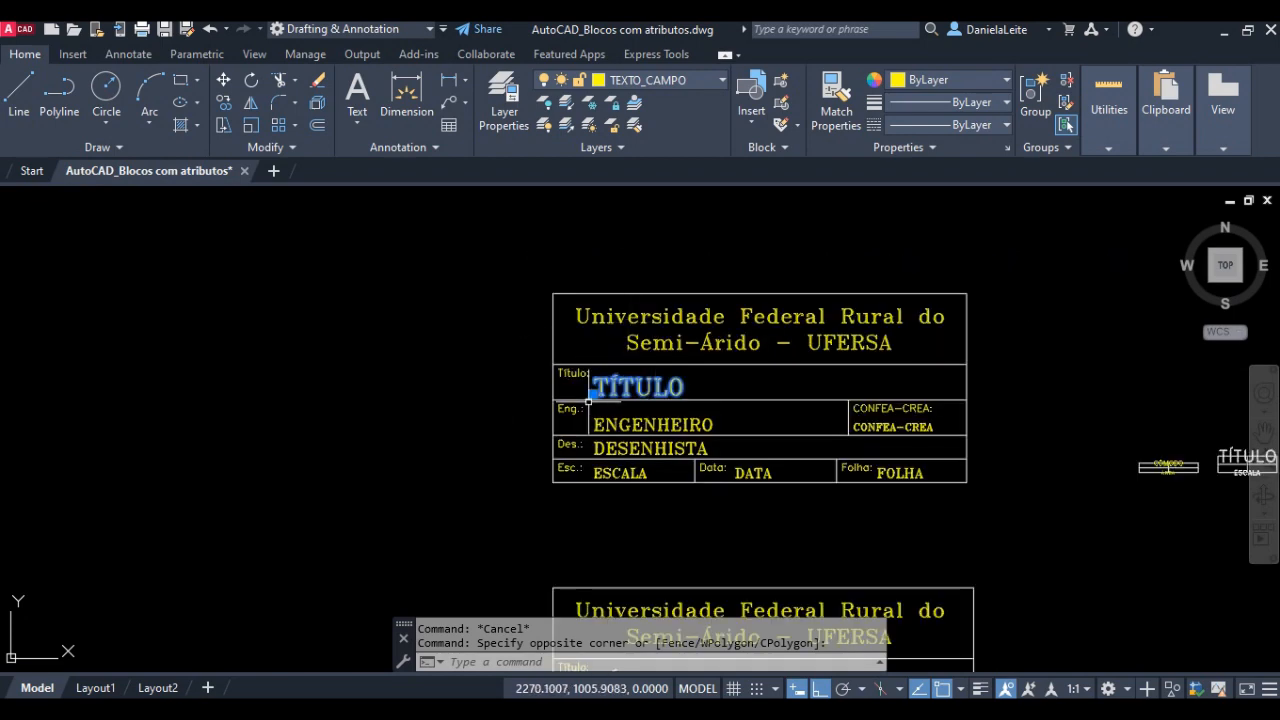
pyautogui.moveTo(601, 397)
pyautogui.mouseDown(button='middle')
pyautogui.moveTo(726, 373)
pyautogui.moveTo(719, 401)
pyautogui.mouseUp(button='middle')
pyautogui.moveTo(561, 392); pyautogui.dragTo(597, 385, button='middle')
pyautogui.press('Escape')
# Step: Start a new attribute definition with the ATT command, enabling Verify and disabling Lock position
pyautogui.write('ATT')
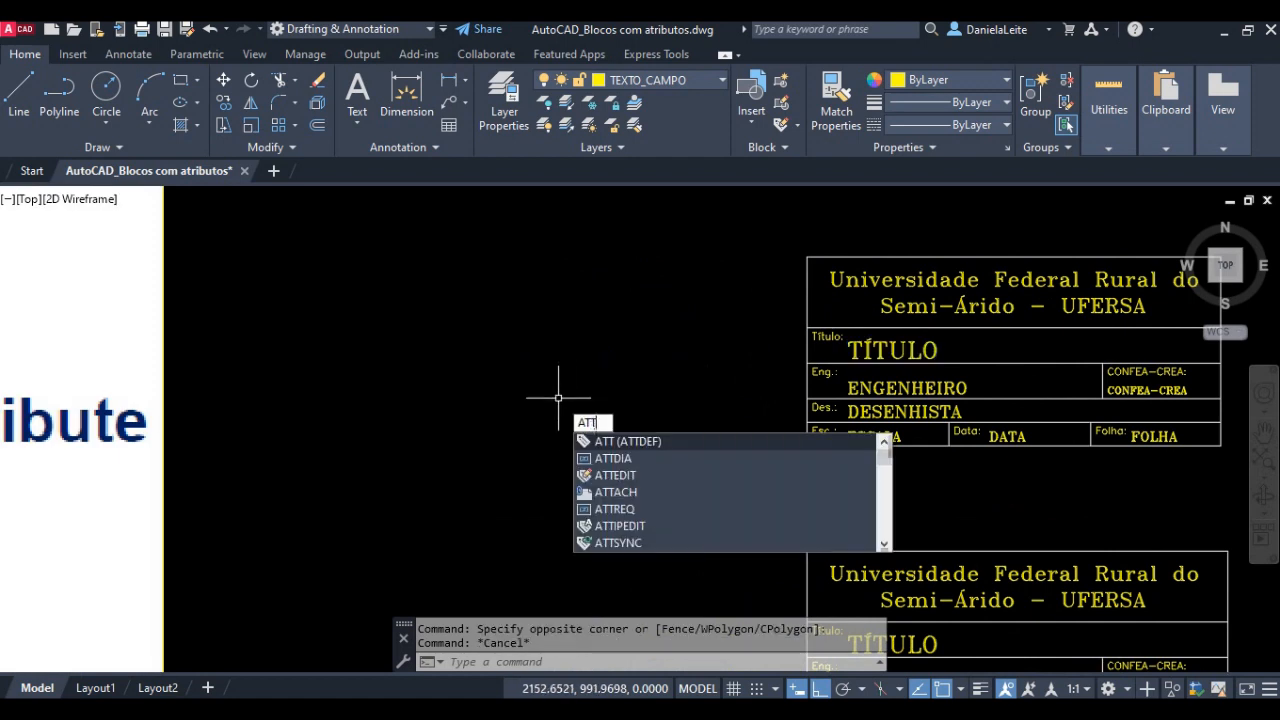
pyautogui.press('Return')
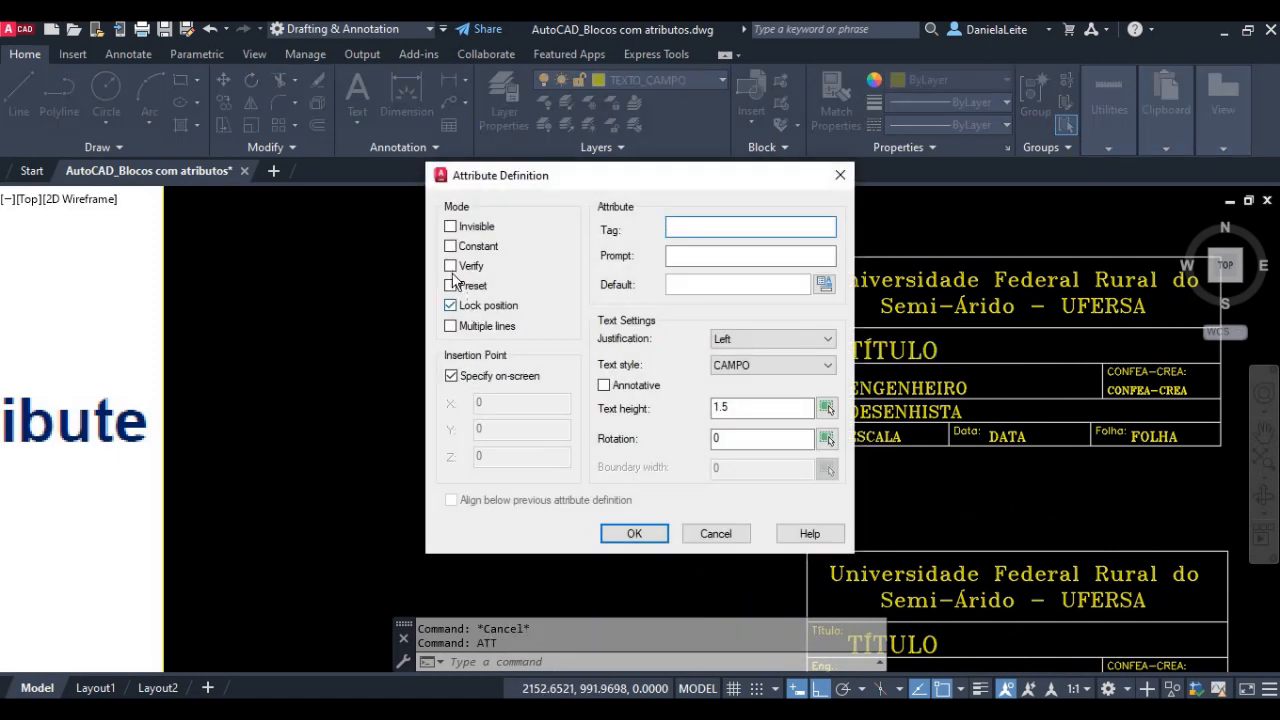
pyautogui.click(450, 266)
pyautogui.click(450, 305)
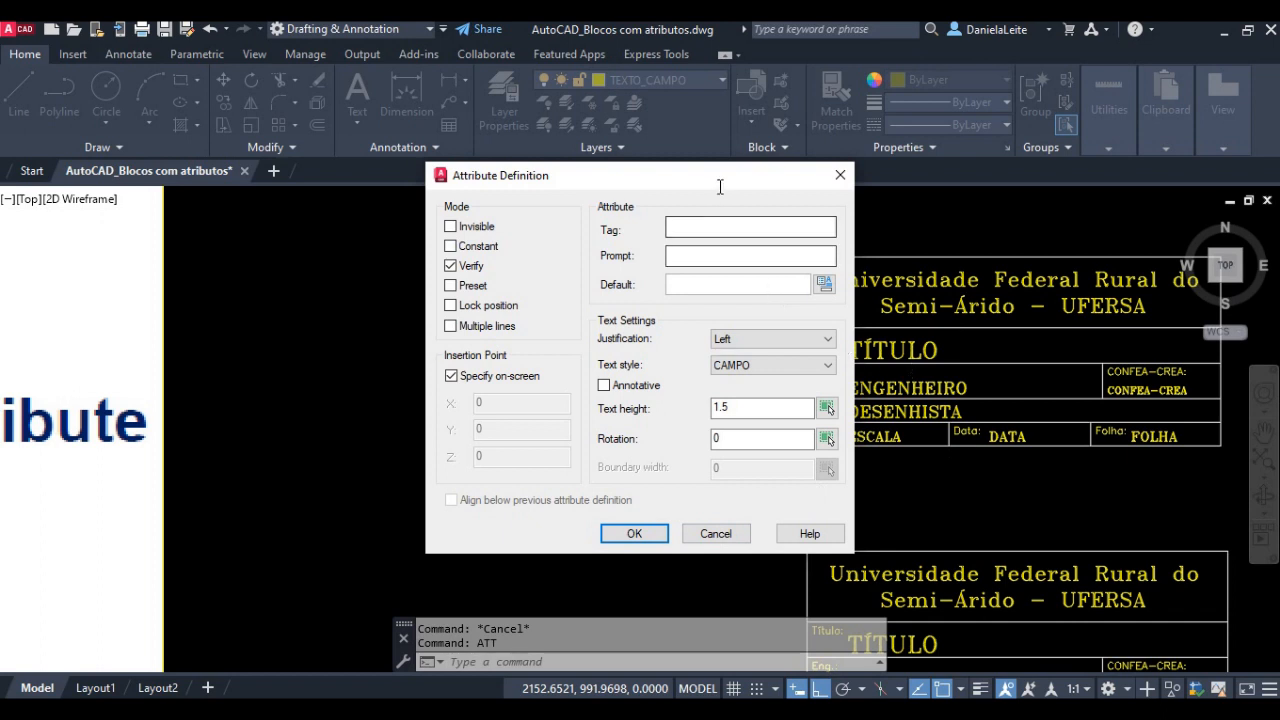
# Step: Enter the attribute tag TÍTULO, the prompt "Qual é o título?" and the default value "Projeto"
pyautogui.moveTo(719, 186); pyautogui.dragTo(614, 222)
pyautogui.click(594, 258)
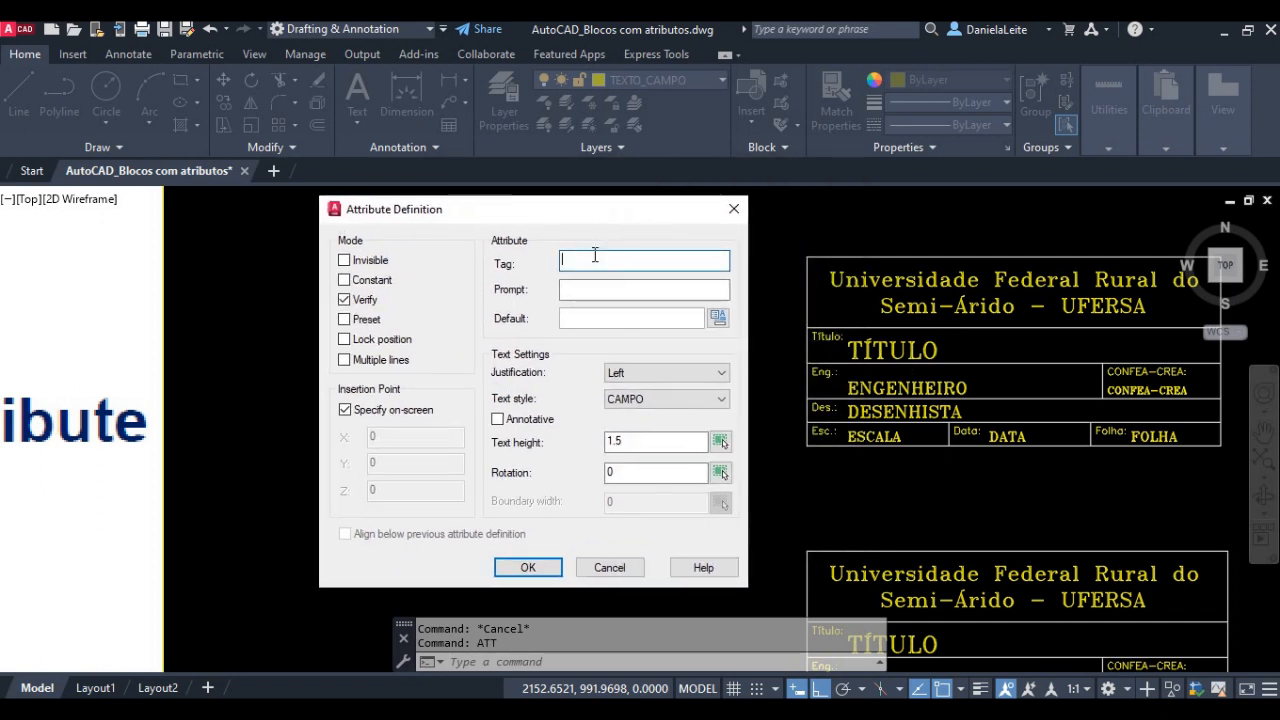
pyautogui.write('TÍTULO')
pyautogui.press('Tab')
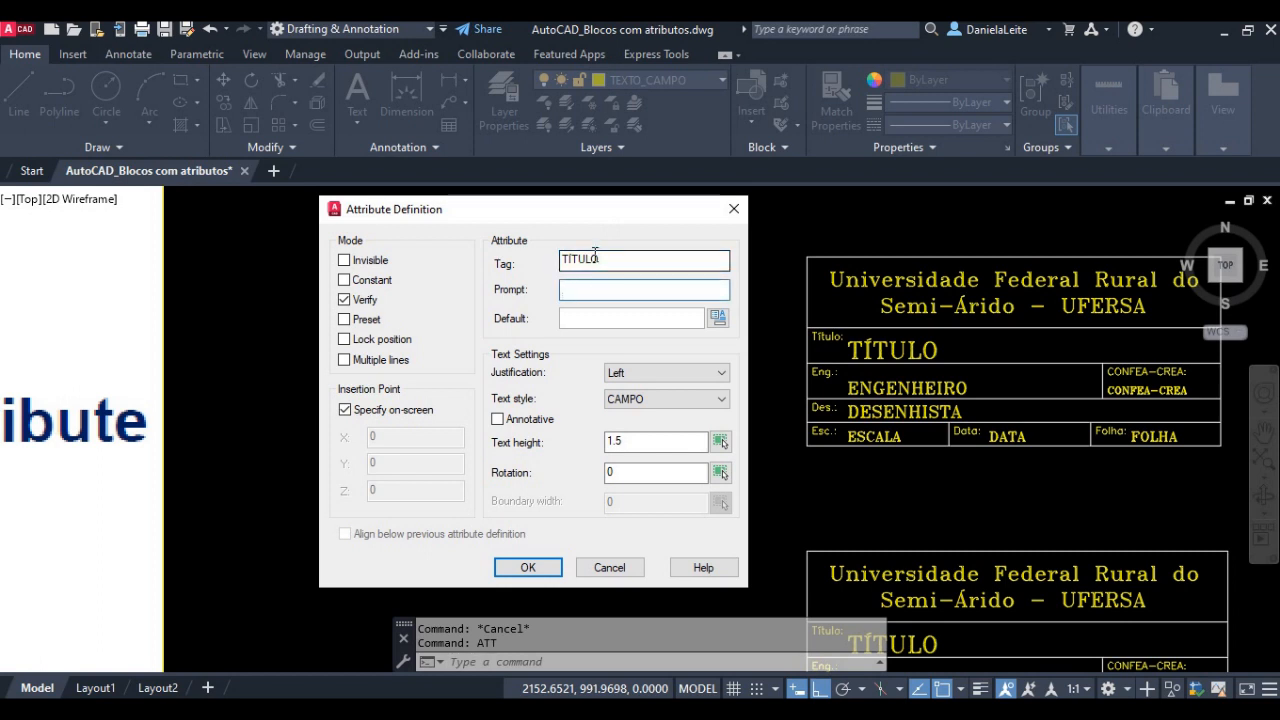
pyautogui.write('Qual é o tót')
pyautogui.press('Tab')
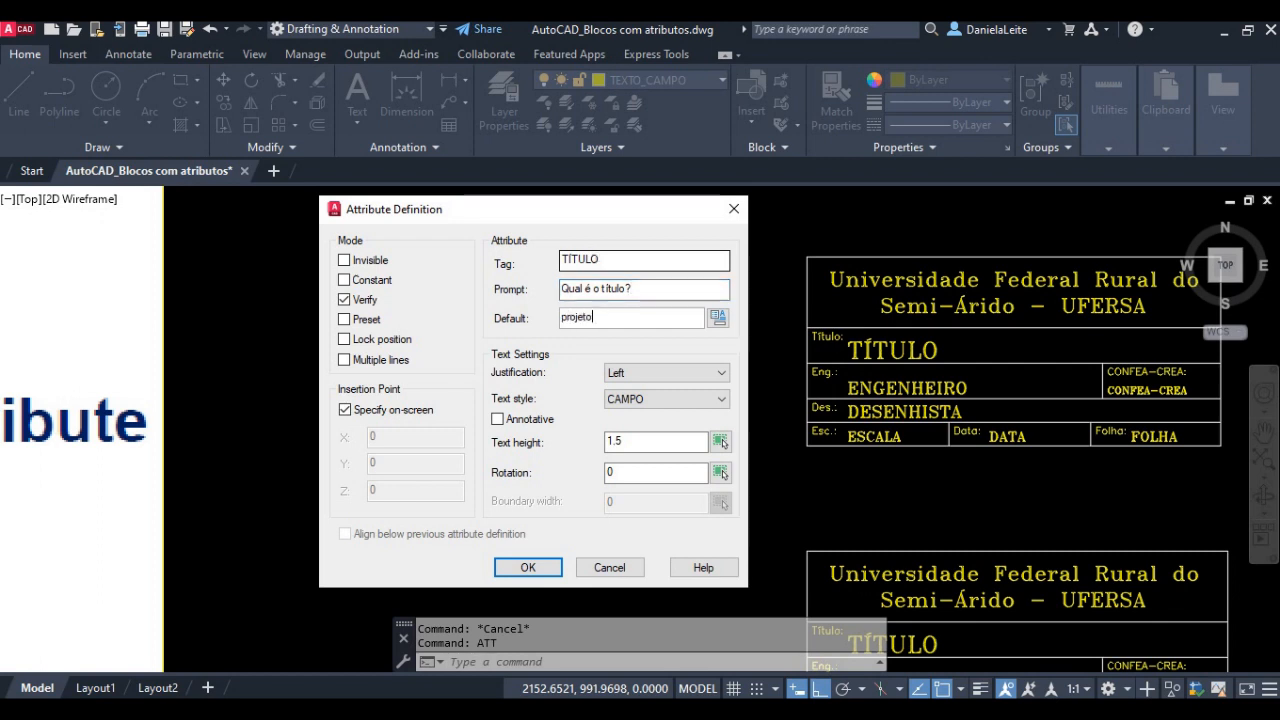
pyautogui.write('Projeto')
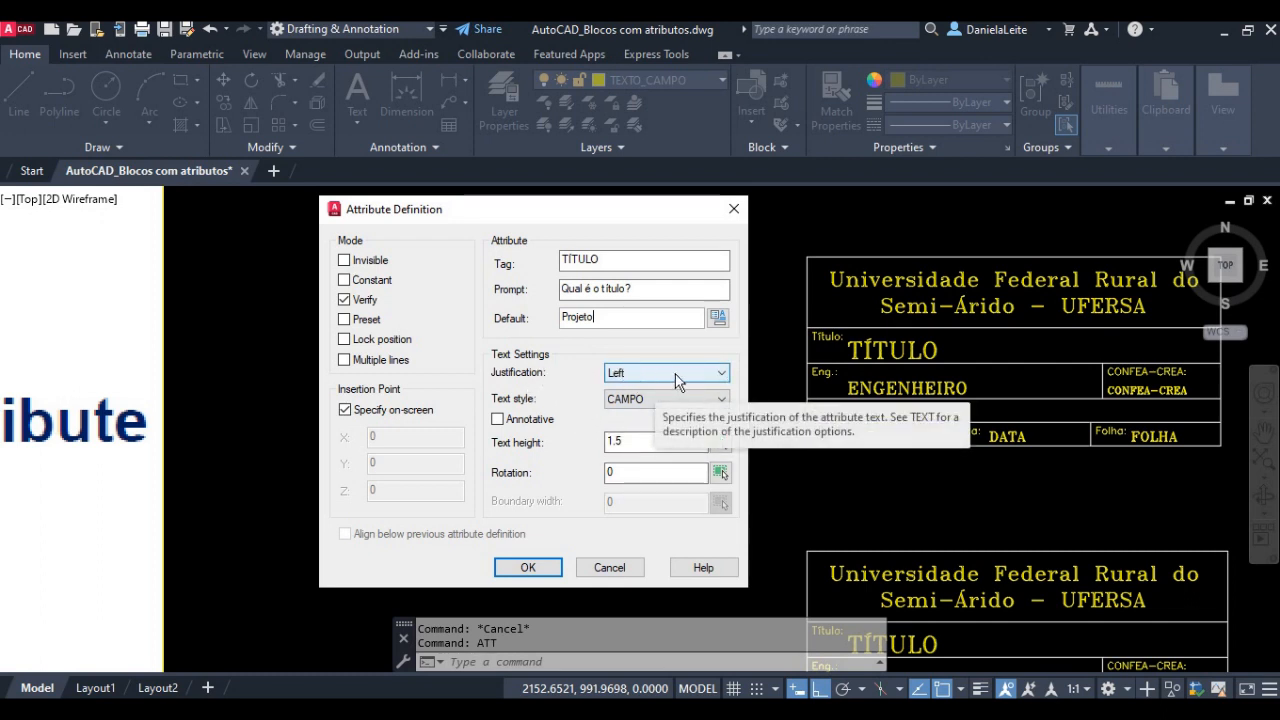
# Step: Set the attribute's text style to LEGENDA, text height to 7 and rotation to 0
pyautogui.click(657, 398)
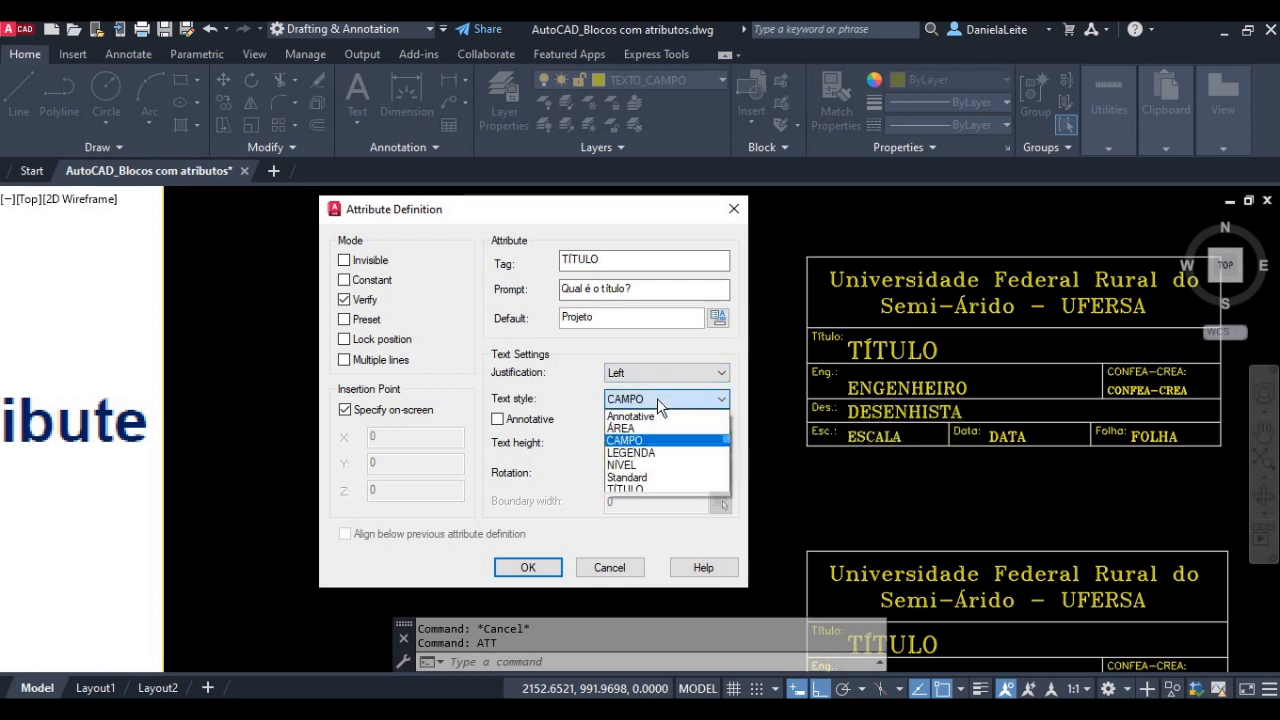
pyautogui.click(705, 455)
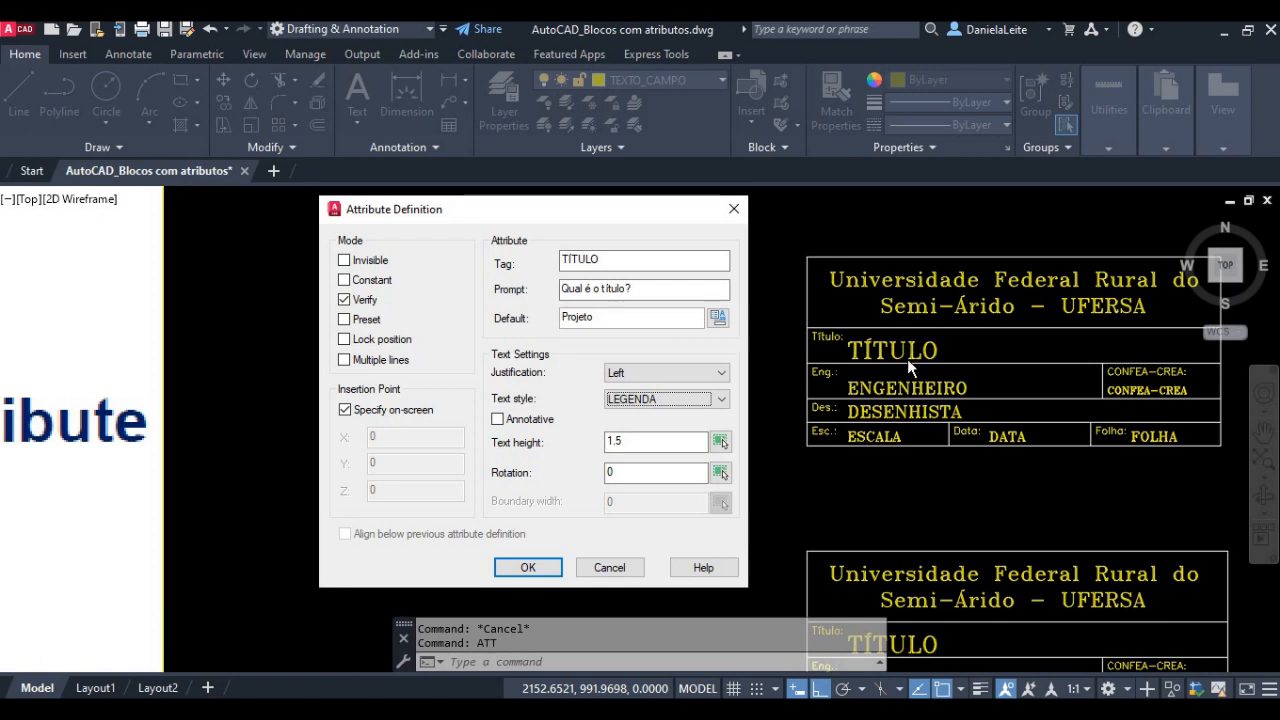
pyautogui.doubleClick(663, 441)
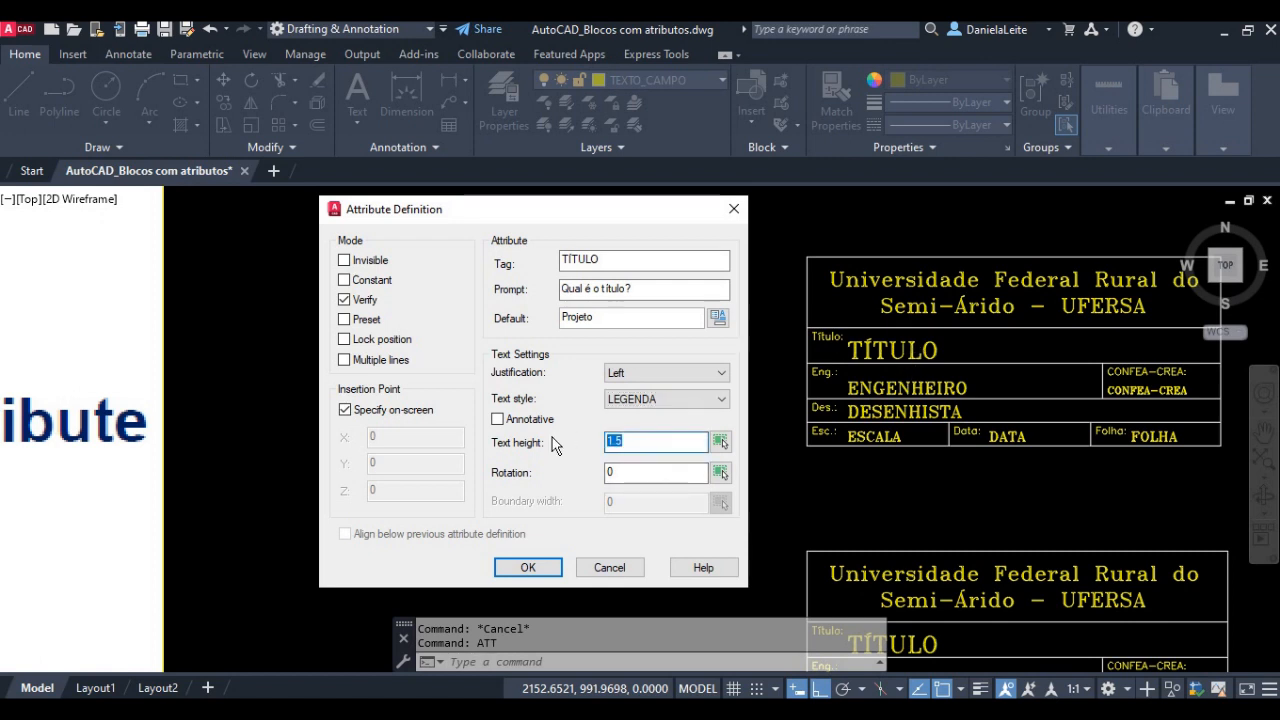
pyautogui.write('7')
pyautogui.doubleClick(657, 471)
pyautogui.write('0')
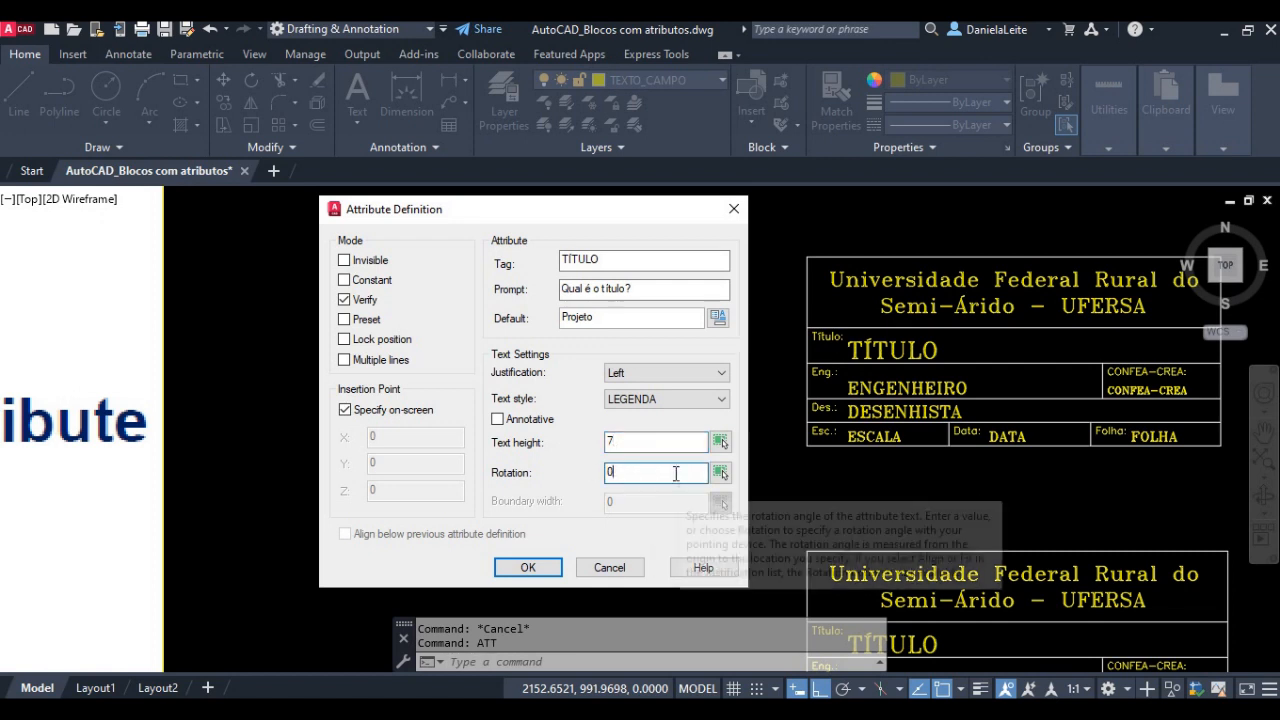
# Step: Confirm the definition and place the TÍTULO attribute in the empty area between the instruction image and the upper title block
pyautogui.click(530, 567)
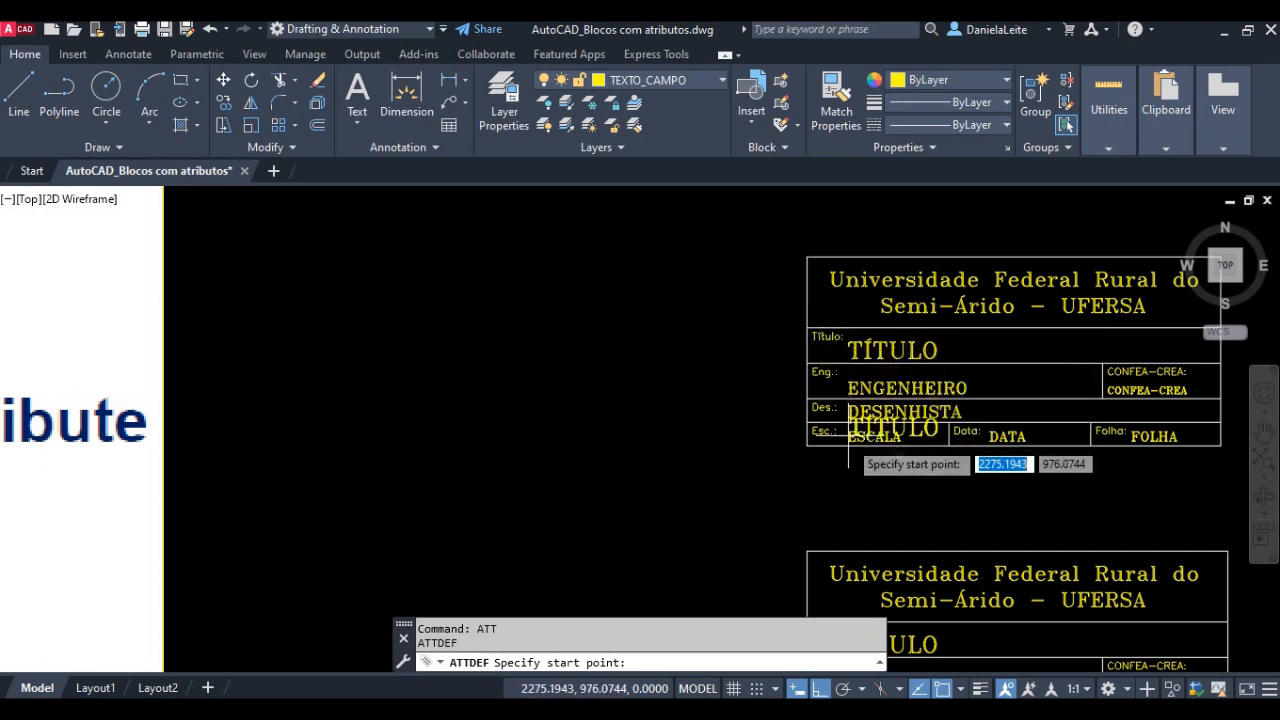
pyautogui.click(534, 385)
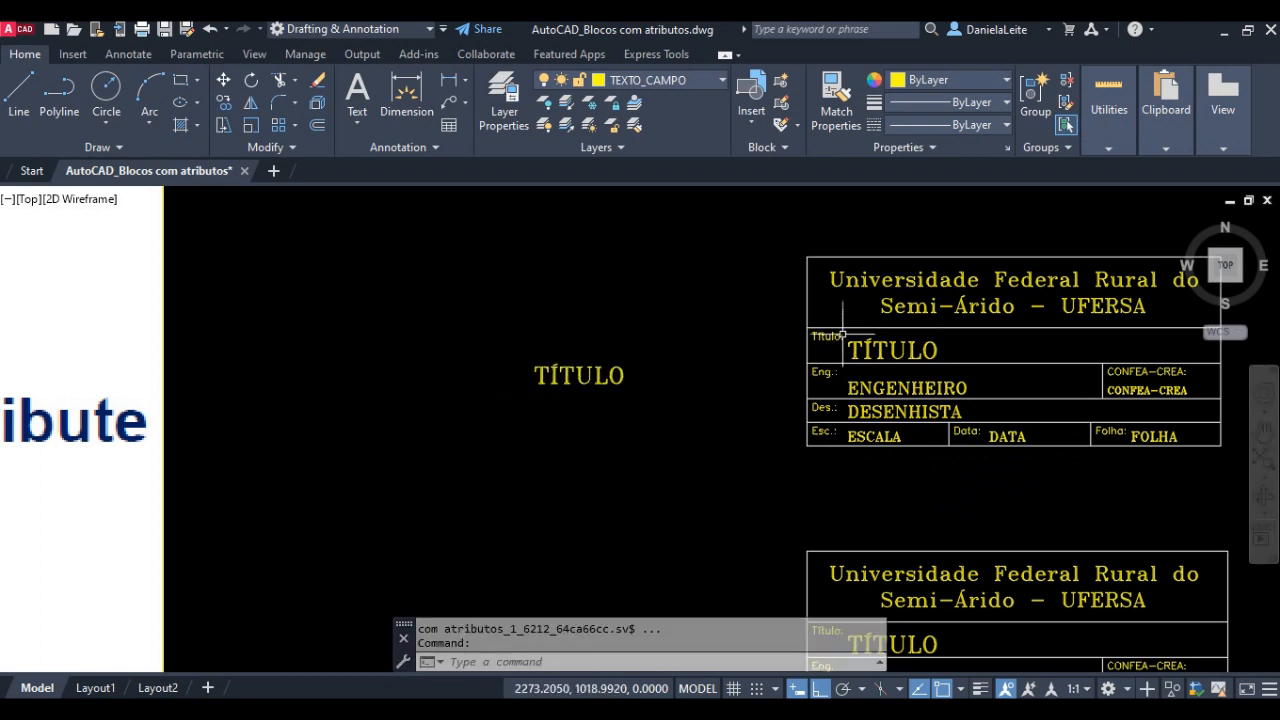
pyautogui.press('Escape')
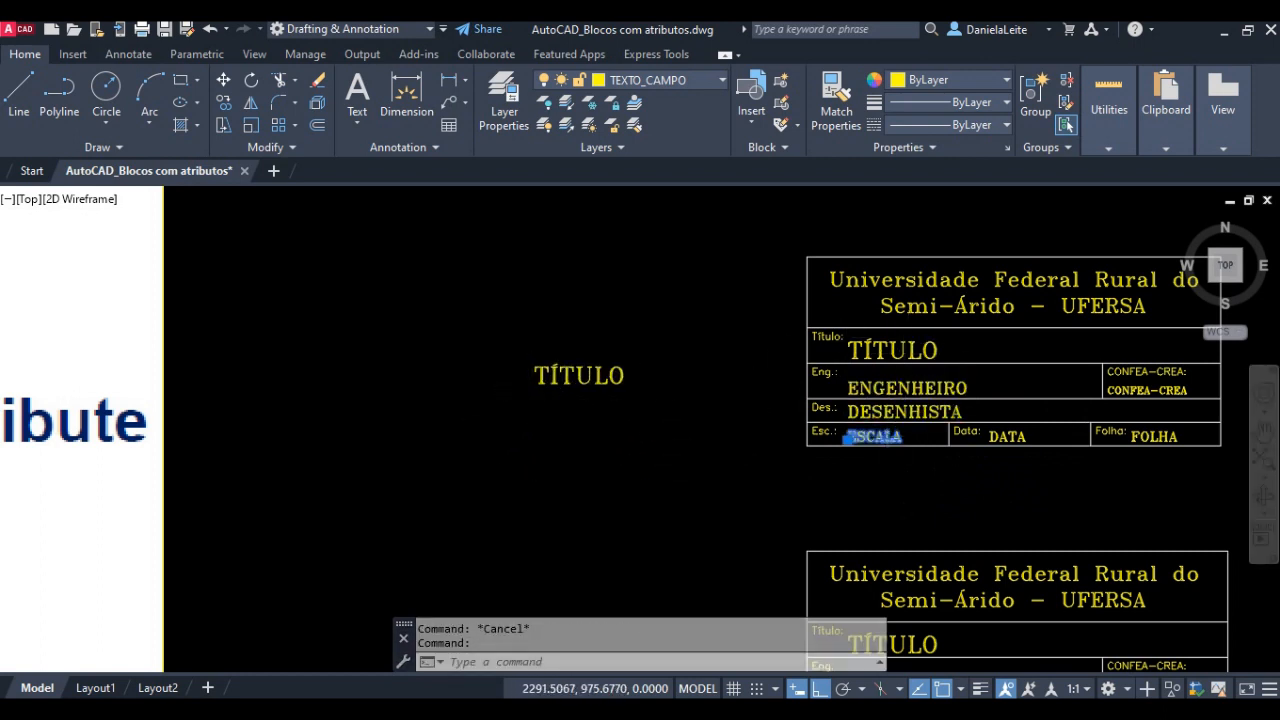
# Step: Review the ESCALA and FOLHA attribute definitions in the upper title block, cancelling both without changes
pyautogui.doubleClick(876, 436)
pyautogui.click(686, 417)
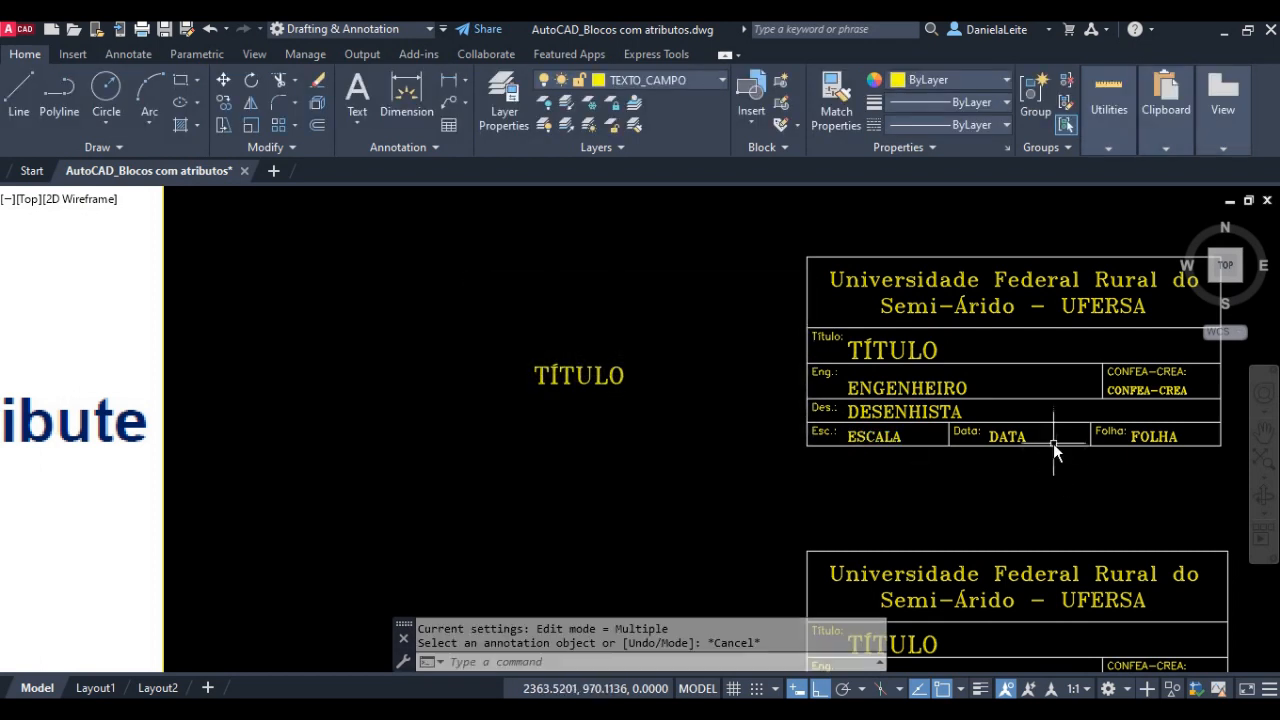
pyautogui.doubleClick(1153, 436)
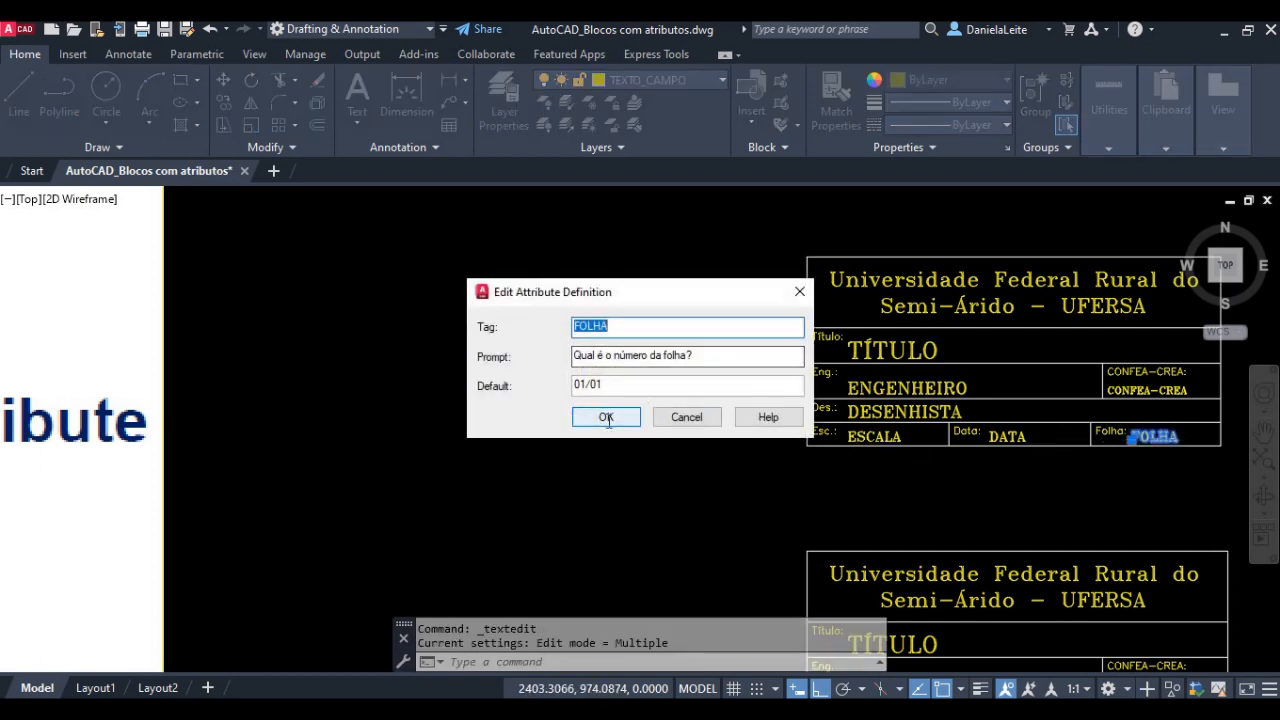
pyautogui.click(686, 416)
# Step: Examine the attributes in the title blocks and in the room, drawing title, level and opening-size symbols
pyautogui.moveTo(961, 425); pyautogui.dragTo(720, 403, button='middle')
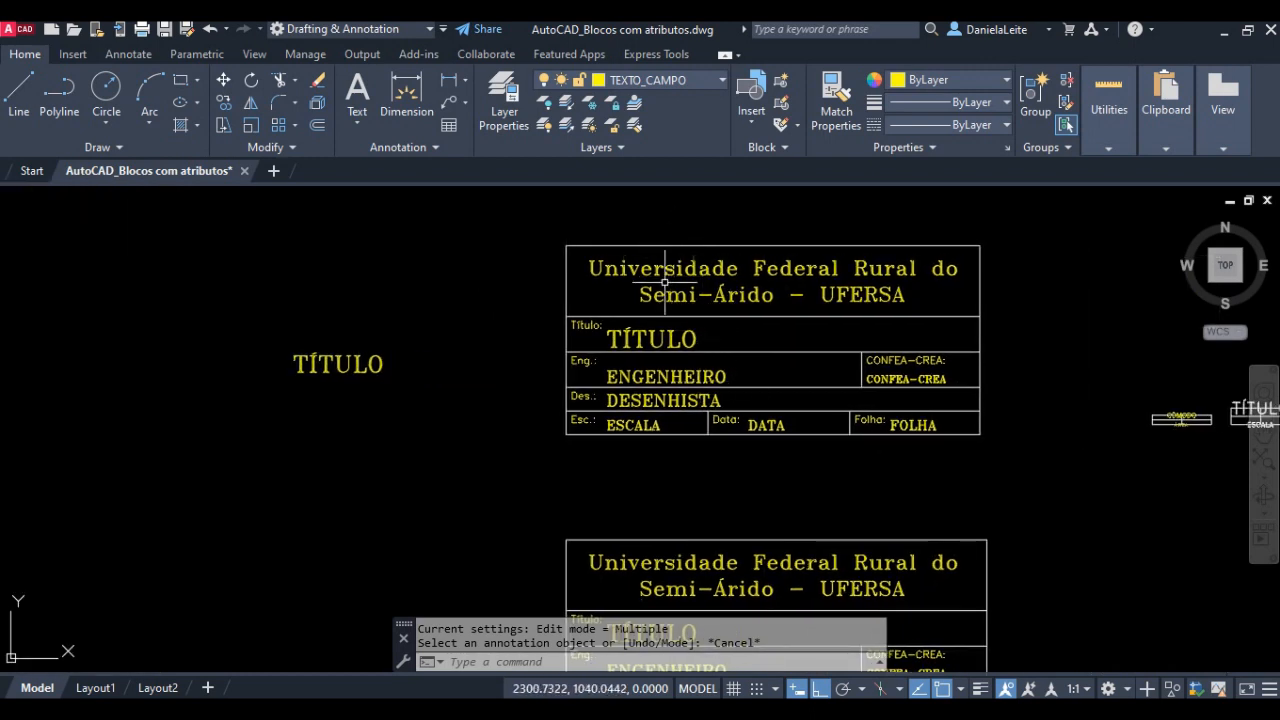
pyautogui.moveTo(996, 427); pyautogui.dragTo(830, 455, button='middle')
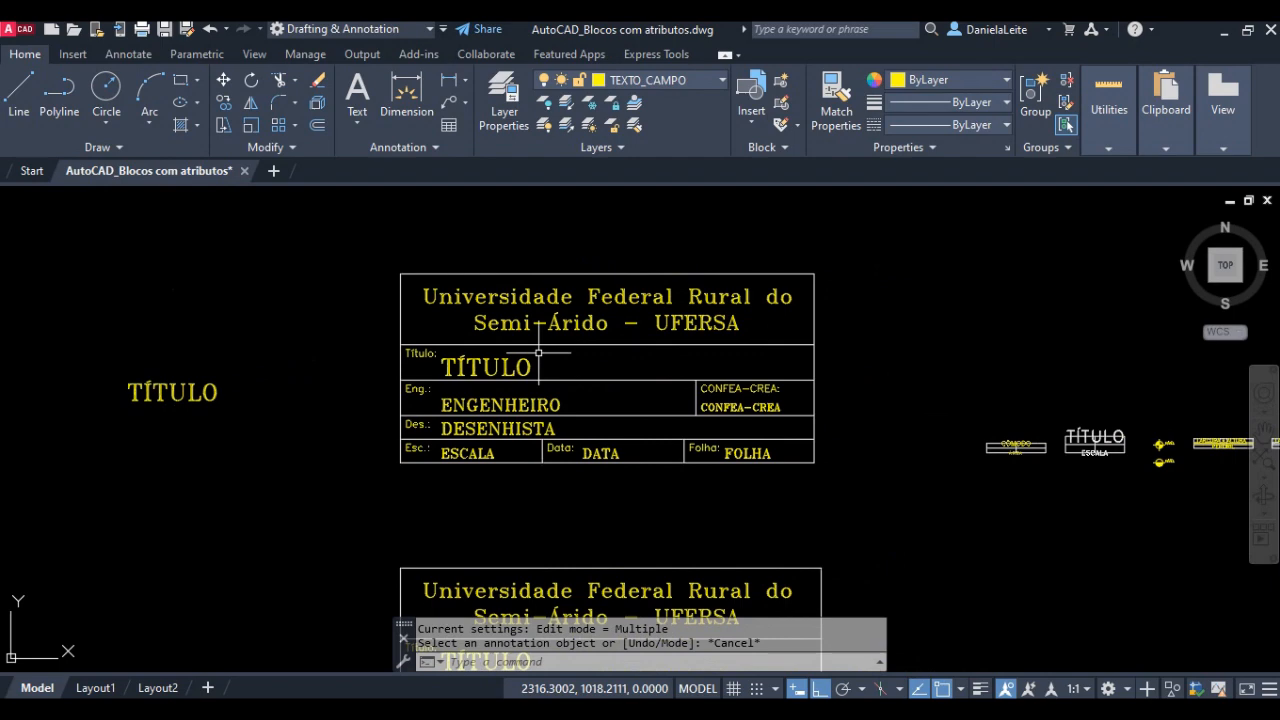
pyautogui.scroll(-2, 892, 531)
pyautogui.moveTo(876, 522); pyautogui.dragTo(443, 520, button='middle')
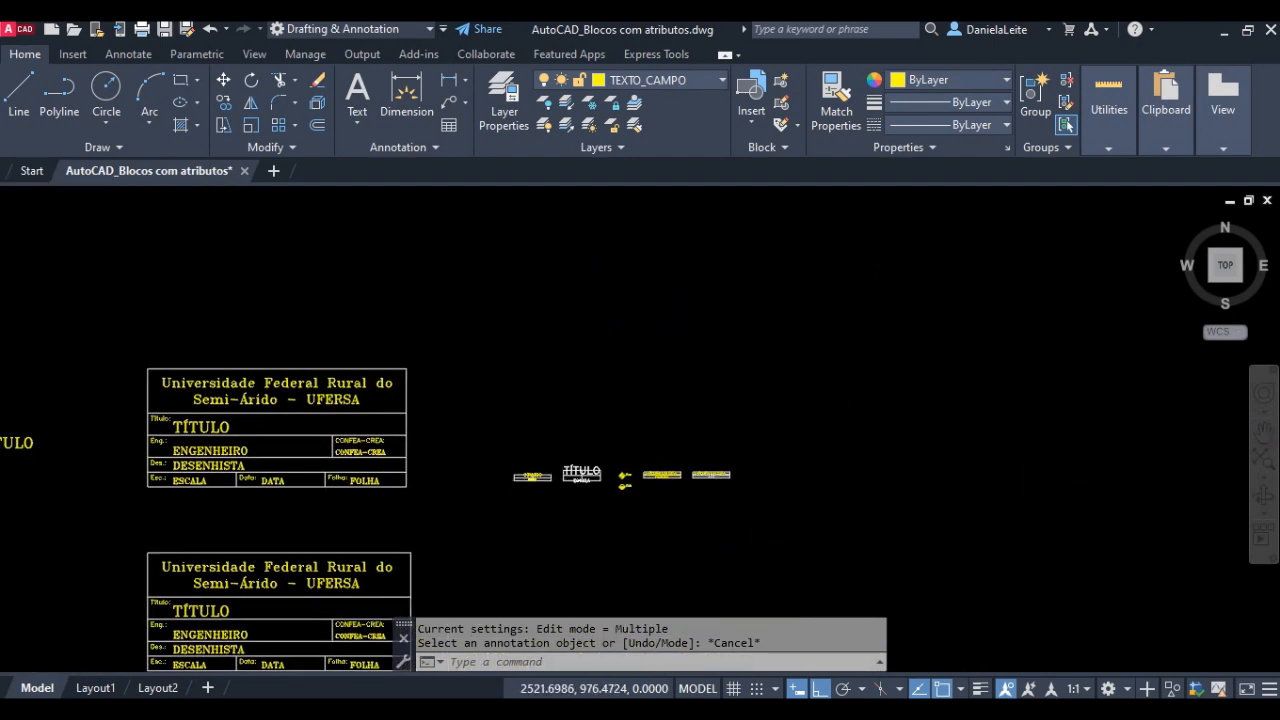
pyautogui.scroll(3, 546, 485)
pyautogui.scroll(6, 623, 470)
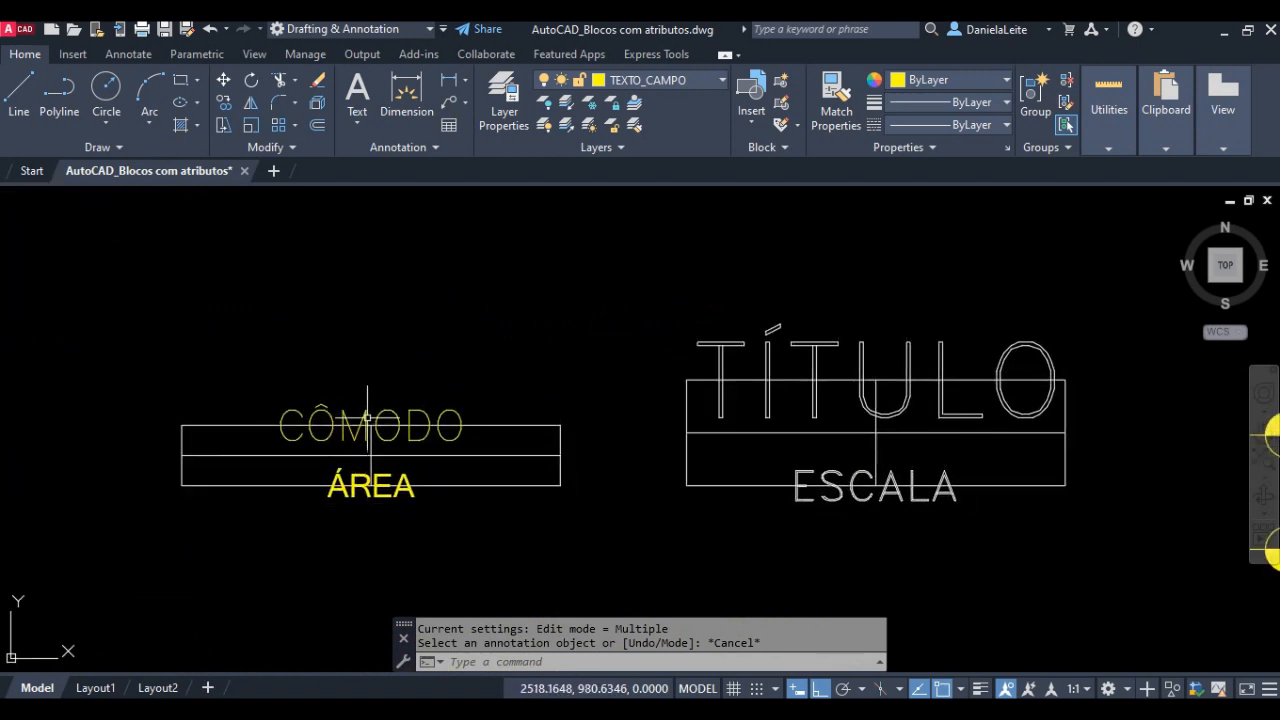
pyautogui.scroll(-2, 1024, 417)
pyautogui.moveTo(1011, 409); pyautogui.dragTo(677, 387, button='middle')
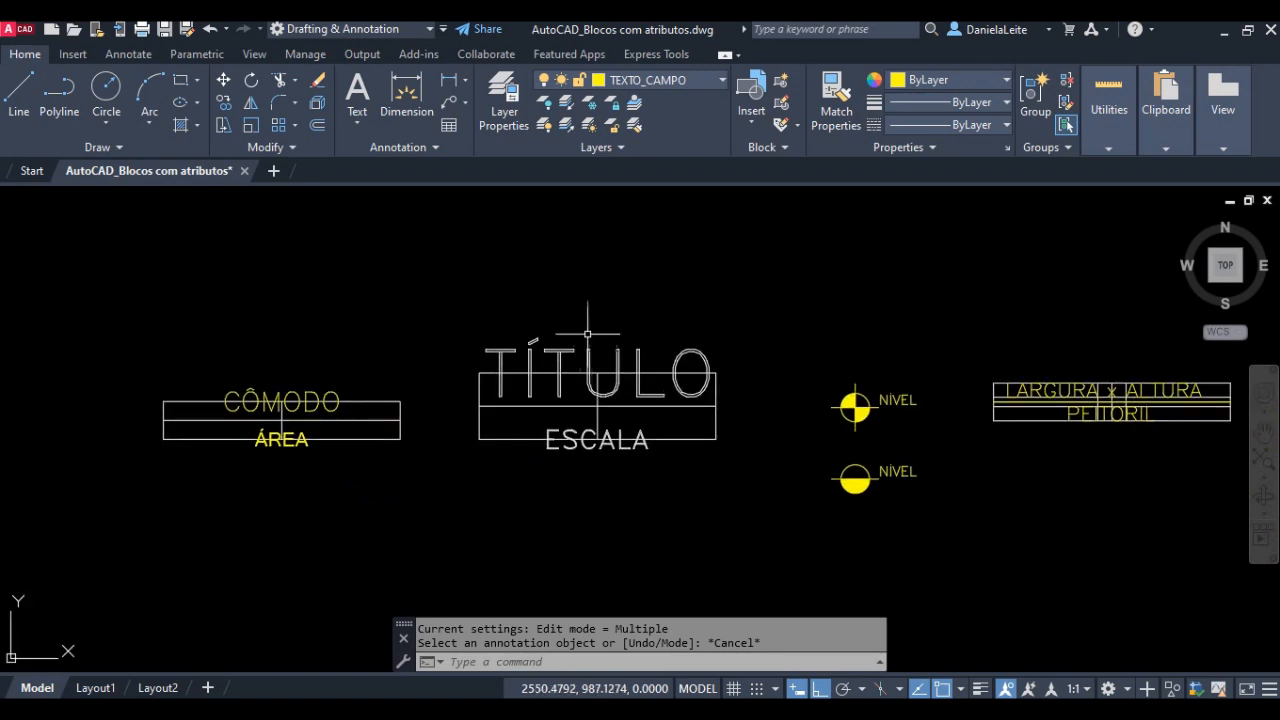
pyautogui.moveTo(903, 417)
pyautogui.mouseDown(button='middle')
pyautogui.moveTo(600, 406)
pyautogui.moveTo(894, 403)
pyautogui.moveTo(750, 410)
pyautogui.mouseUp(button='middle')
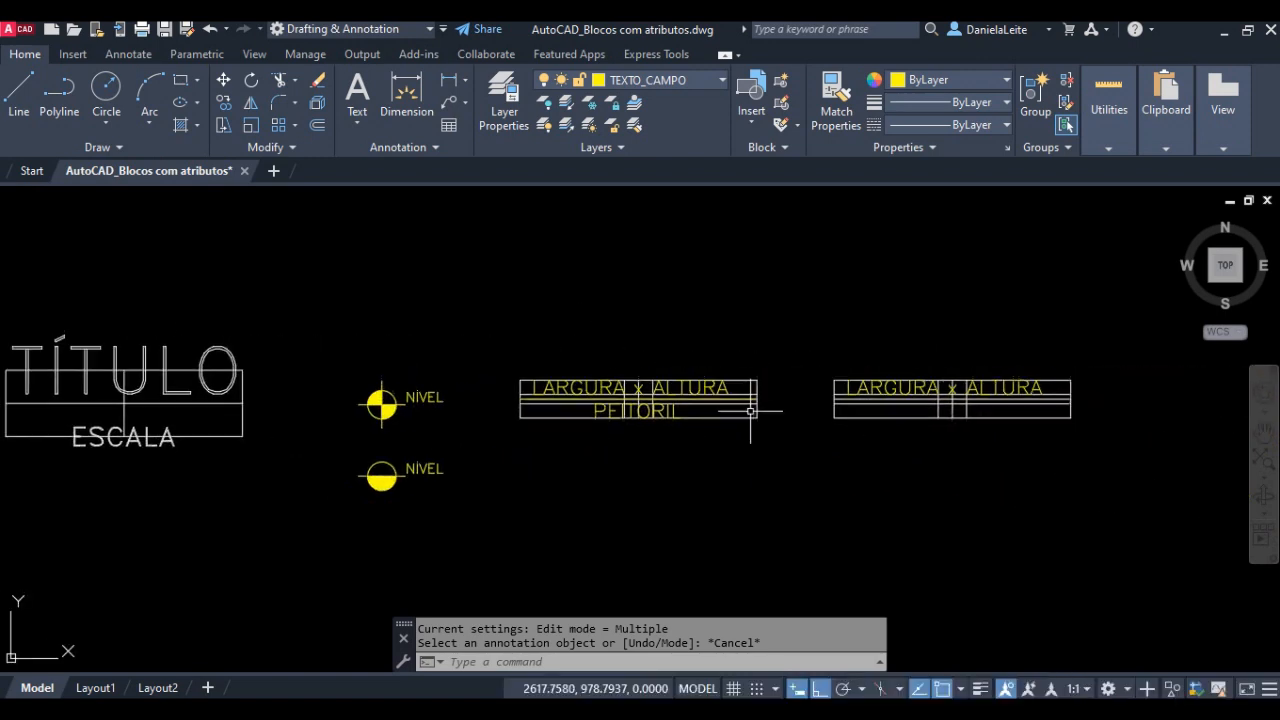
pyautogui.moveTo(1020, 387); pyautogui.dragTo(968, 394, button='middle')
pyautogui.scroll(-6, 965, 398)
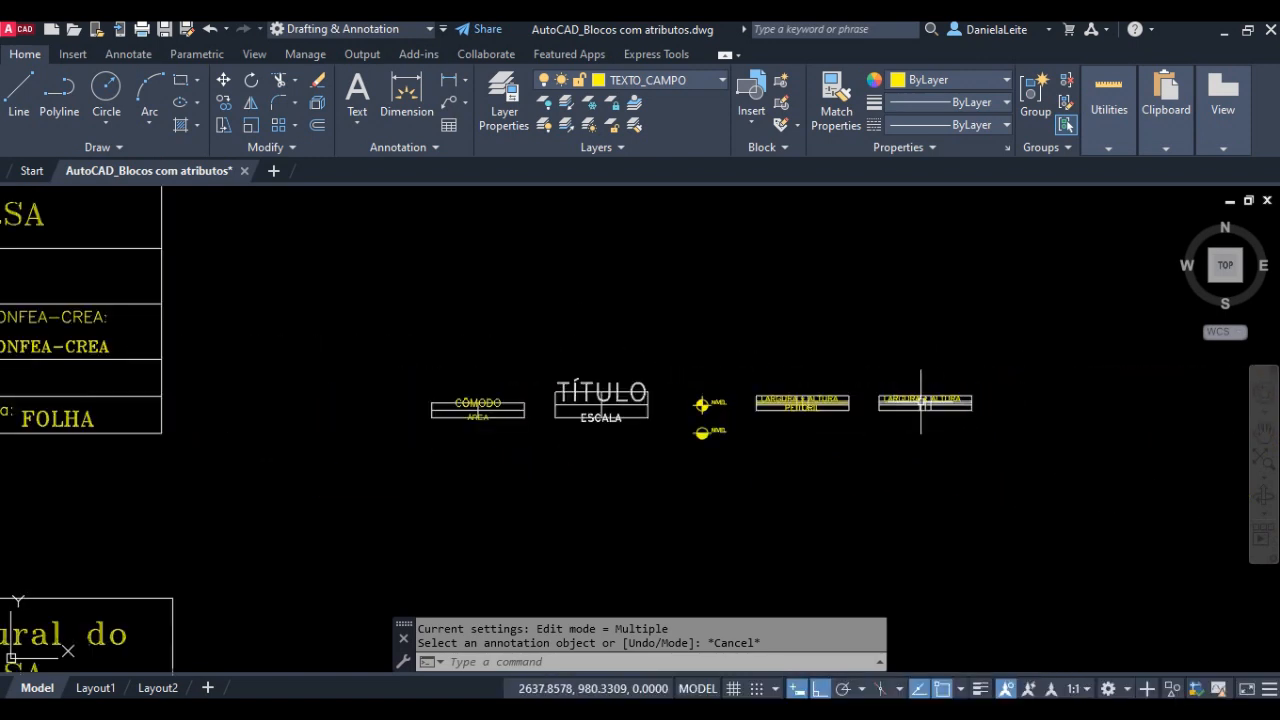
pyautogui.moveTo(523, 341); pyautogui.dragTo(779, 340, button='middle')
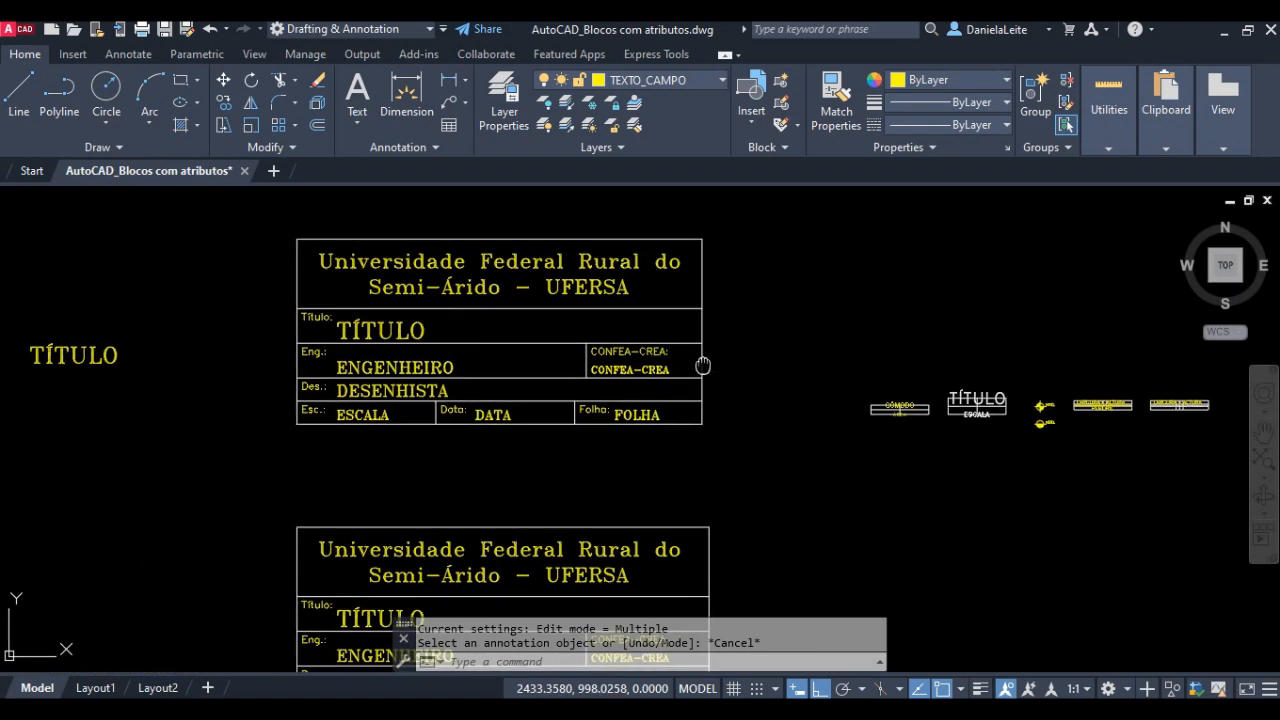